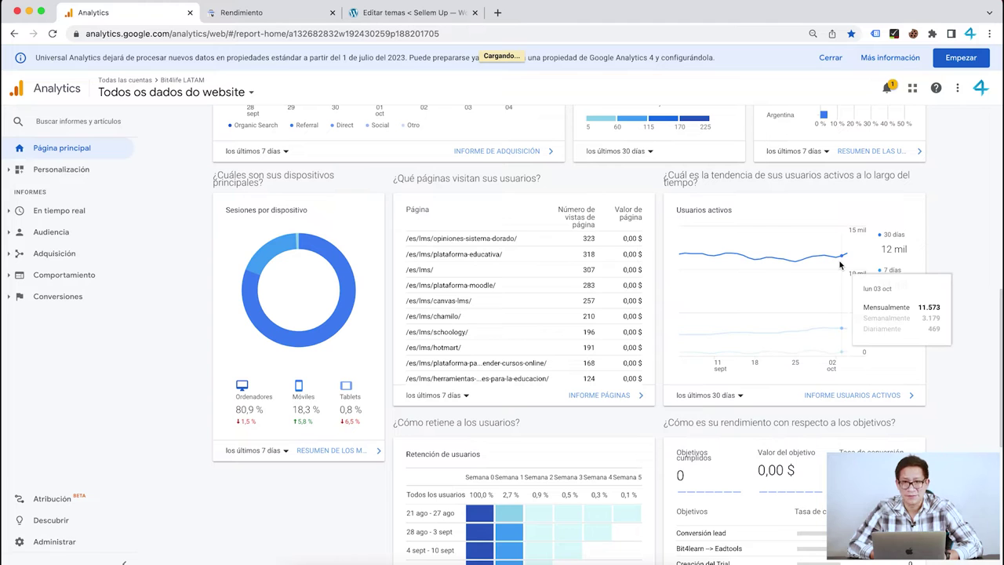
Step: Start a new Analytics account named Sellemup and continue to the property setup with the default data-sharing options
scroll(298, 380, down, 5)
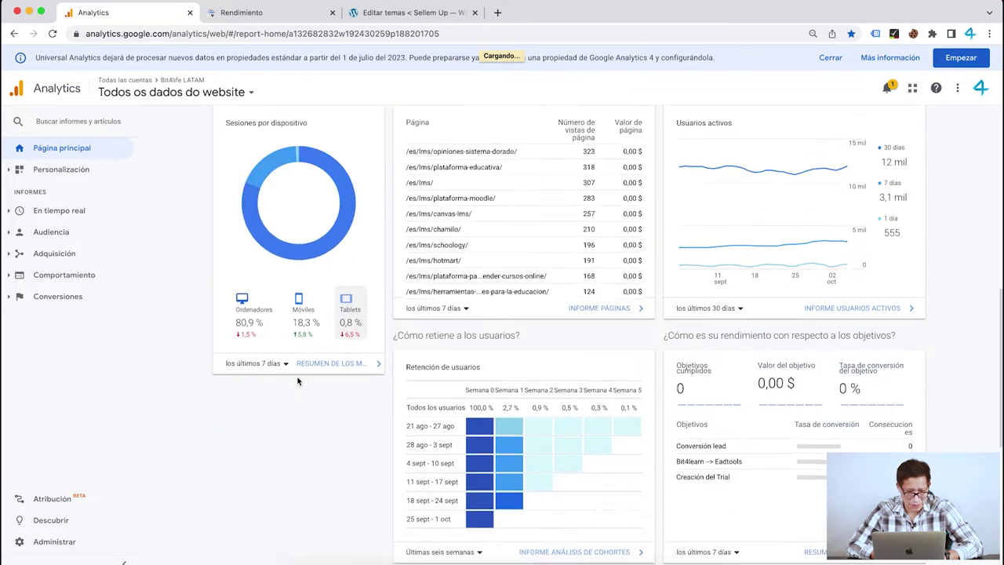
scroll(297, 378, up, 10)
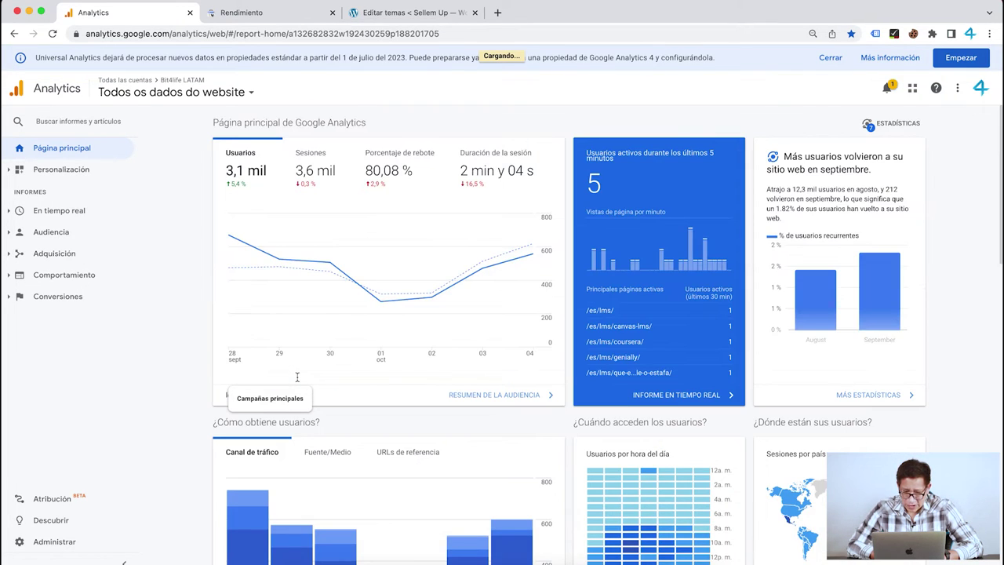
click(49, 543)
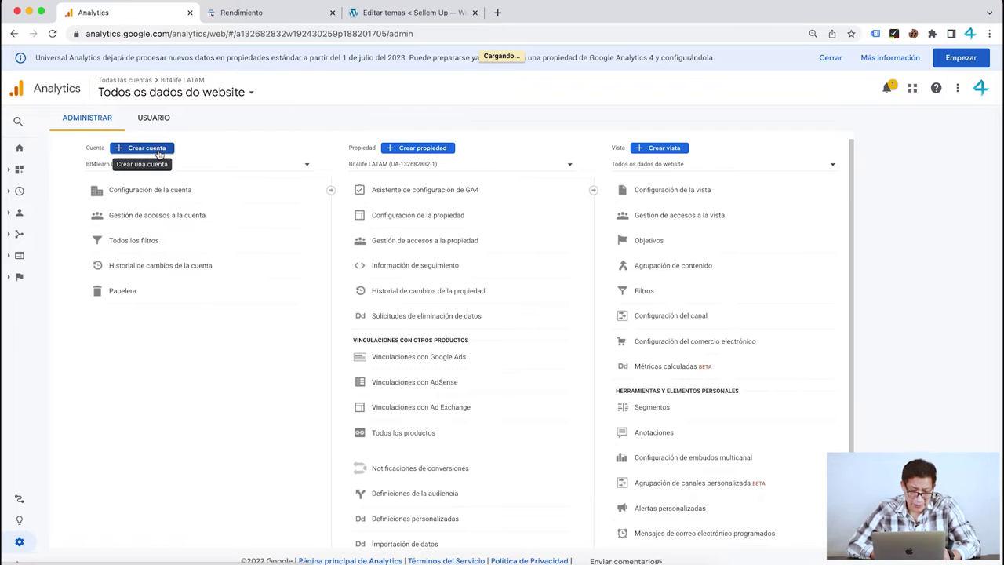
click(159, 153)
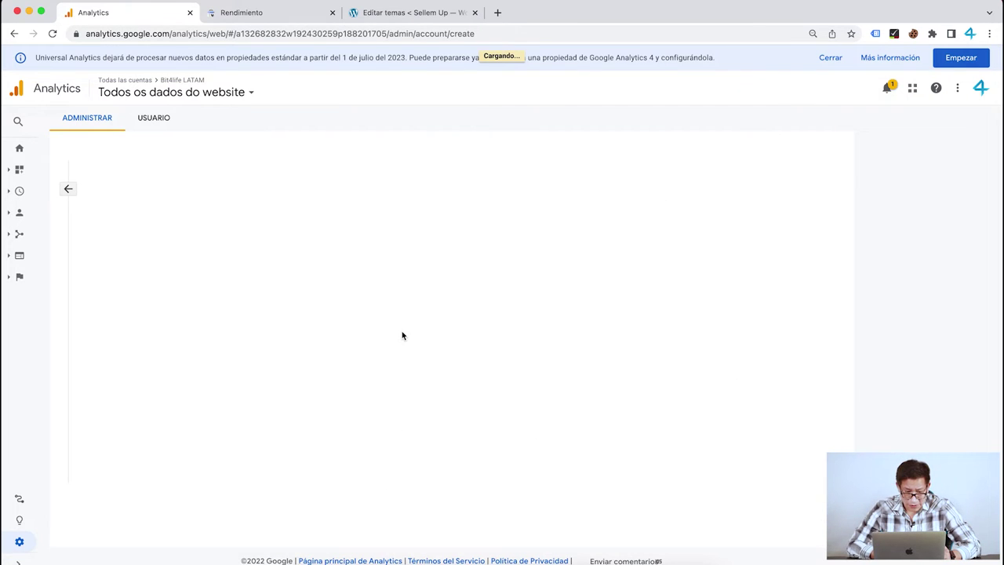
click(190, 257)
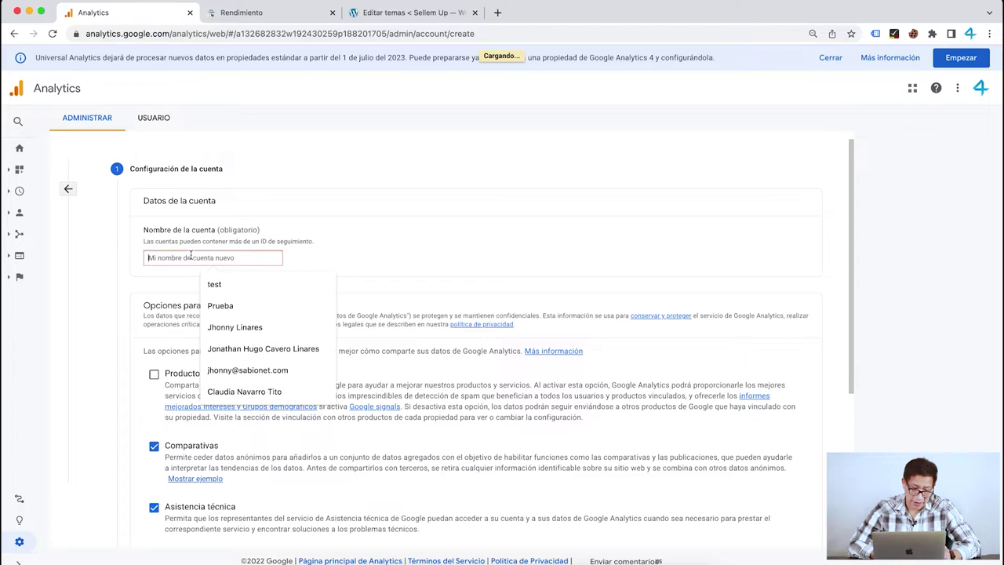
text(Sellemup)
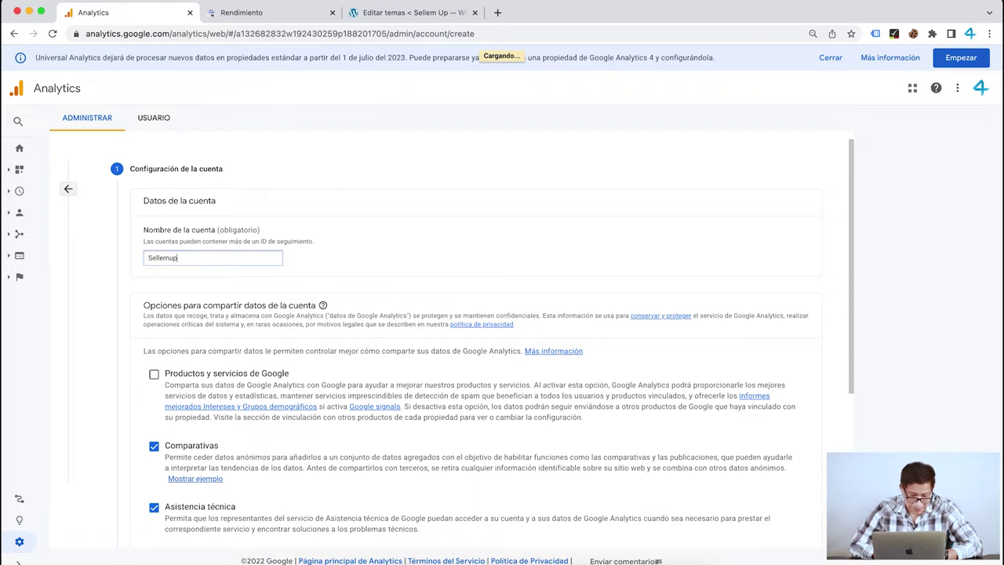
scroll(217, 345, down, 5)
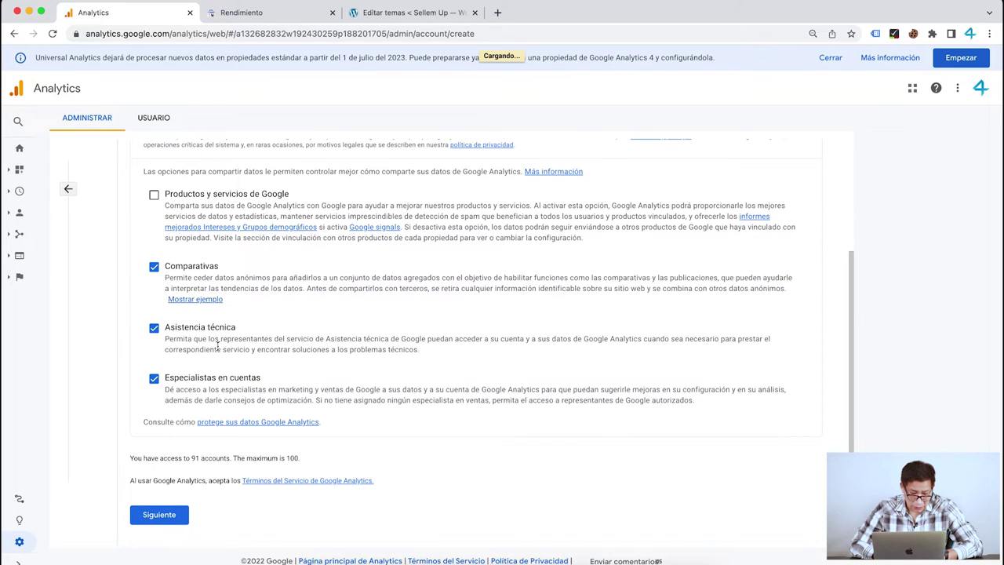
click(153, 516)
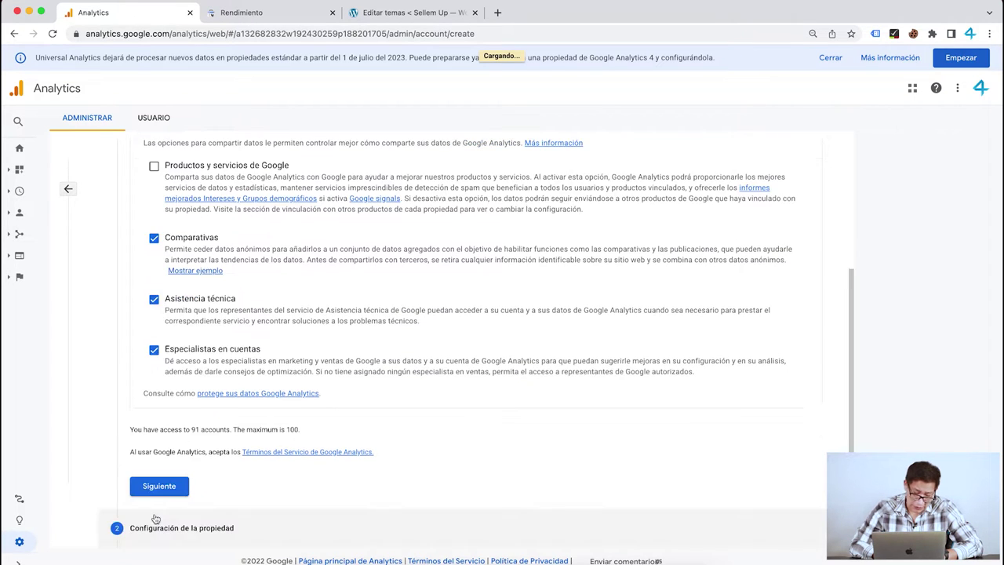
Step: Name the property Sellemup, set its reporting time zone country to México, and continue to the business details
click(236, 319)
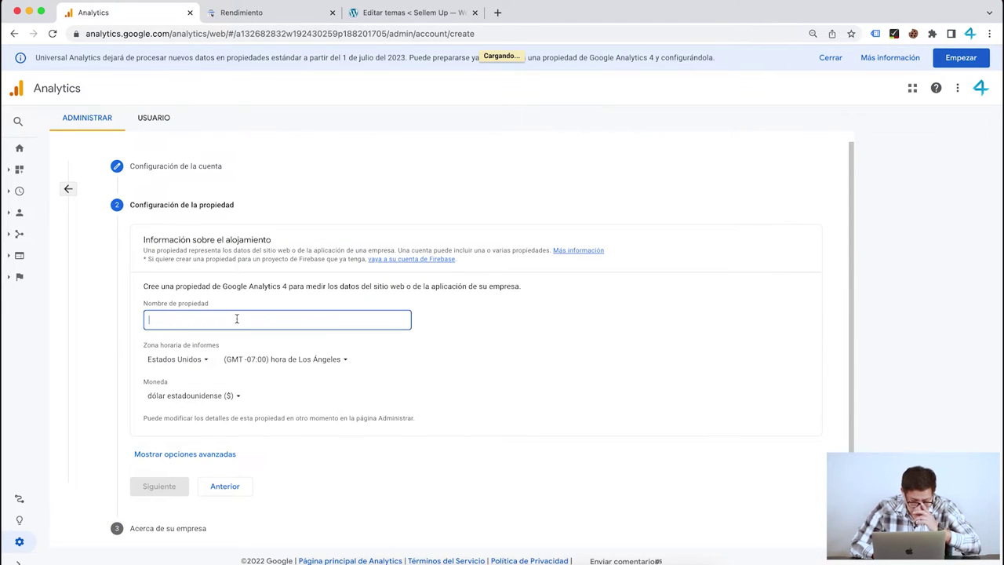
text(Sellemup)
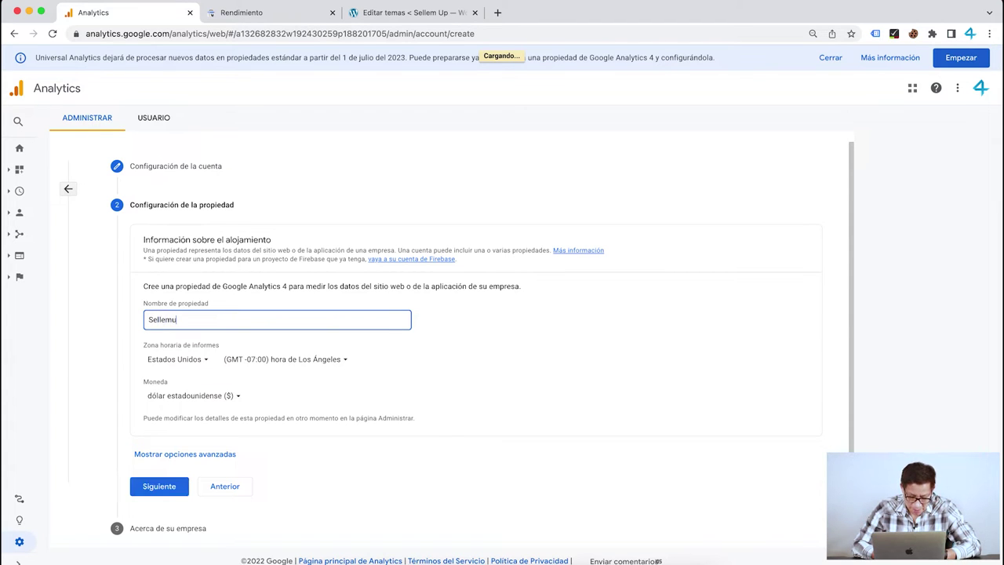
click(196, 360)
text(p)
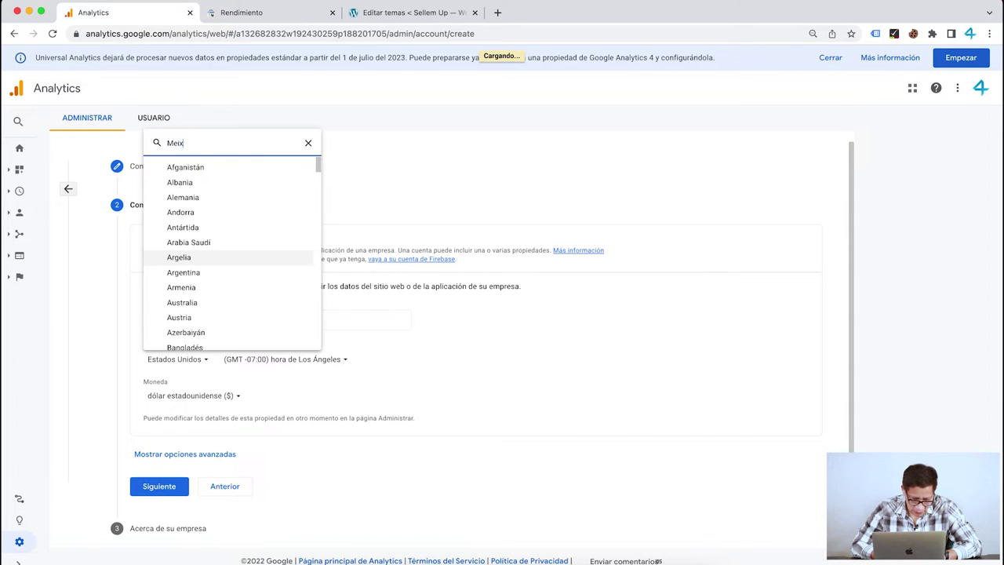
key(BackSpace)
text(x)
key(BackSpace)
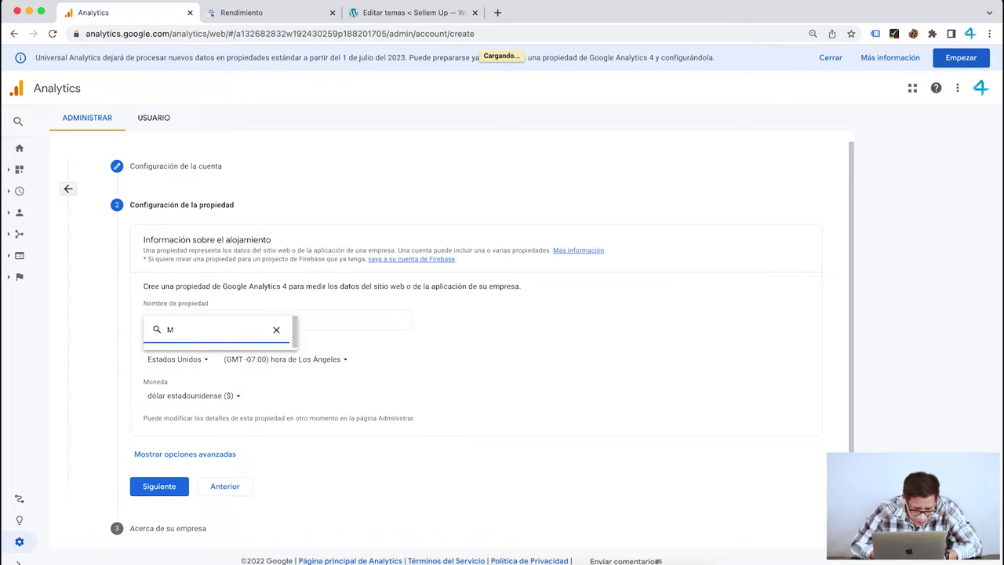
scroll(228, 309, down, 3)
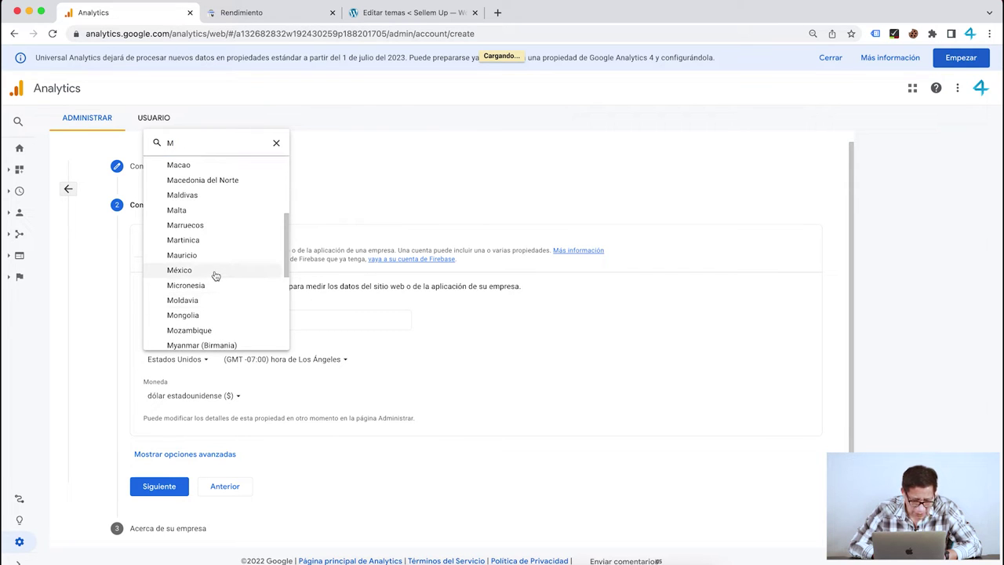
click(216, 275)
click(160, 487)
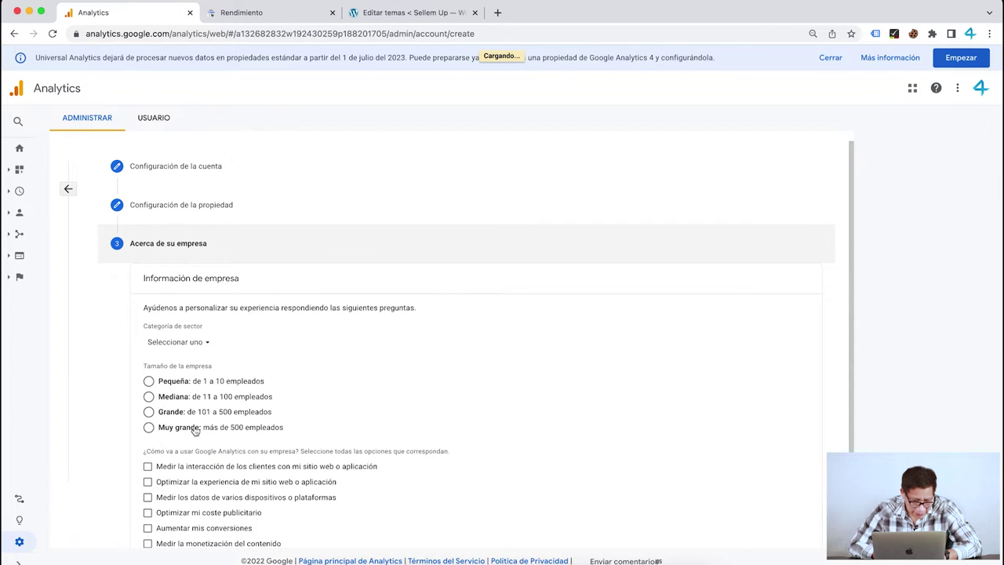
Step: Create the account with company size Pequeña (1 to 10 employees), accepting the service terms and data processing terms
scroll(193, 430, down, 3)
click(148, 260)
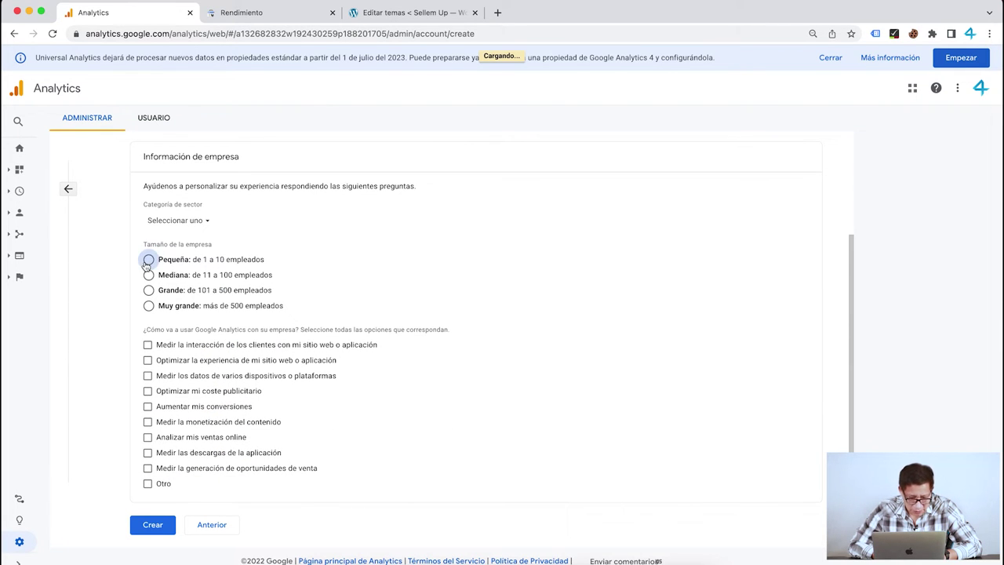
click(168, 527)
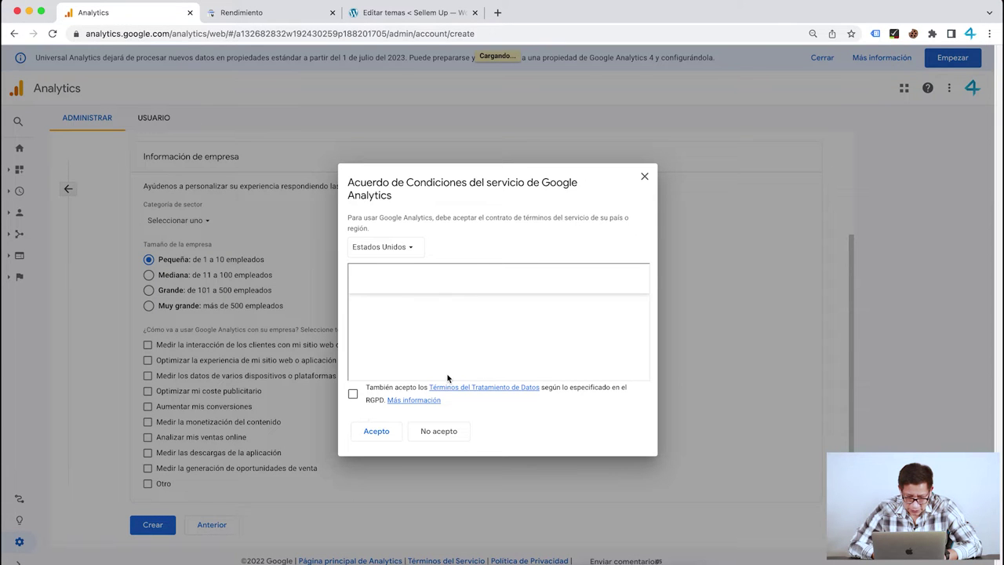
click(353, 395)
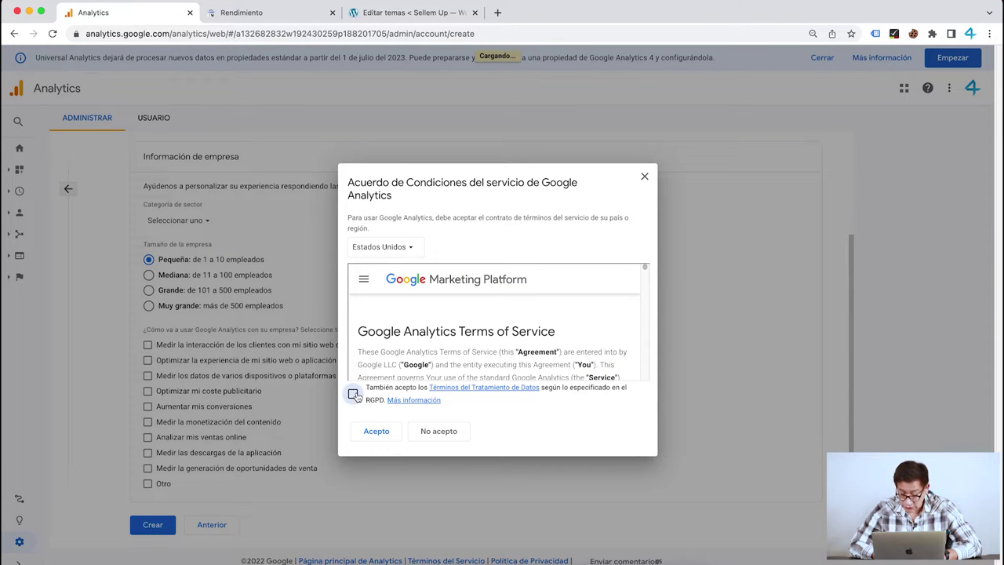
click(376, 432)
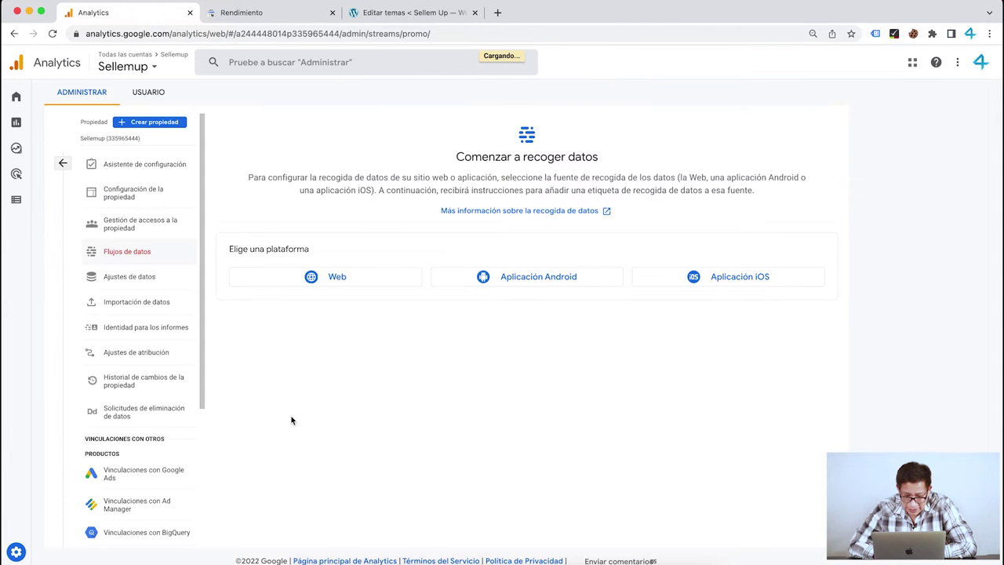
click(316, 279)
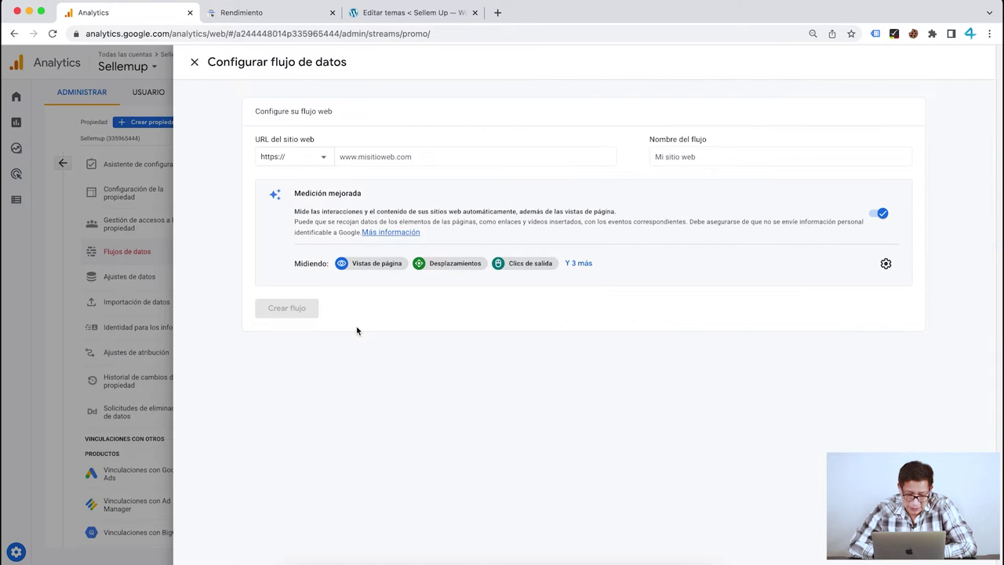
click(339, 157)
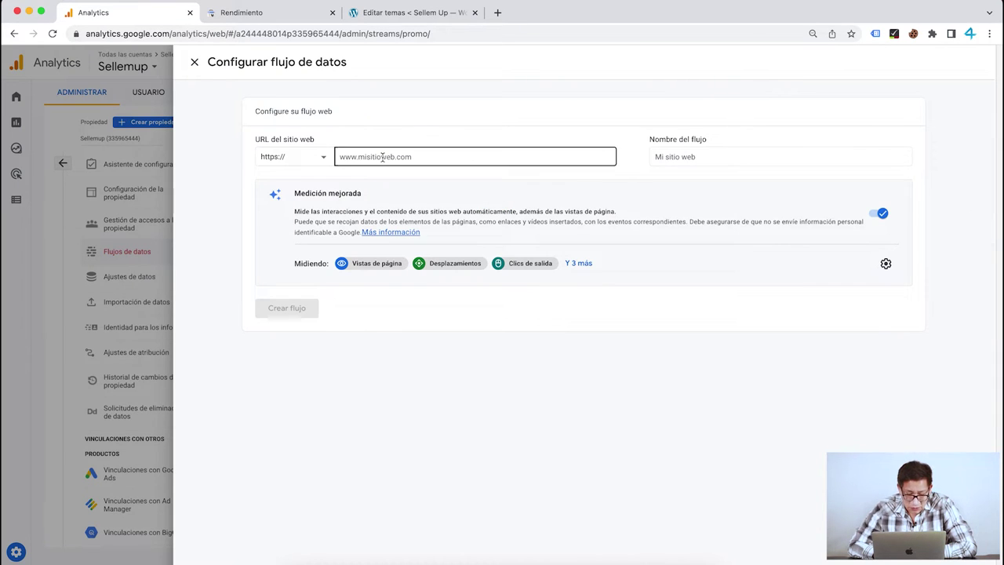
text(sellemup)
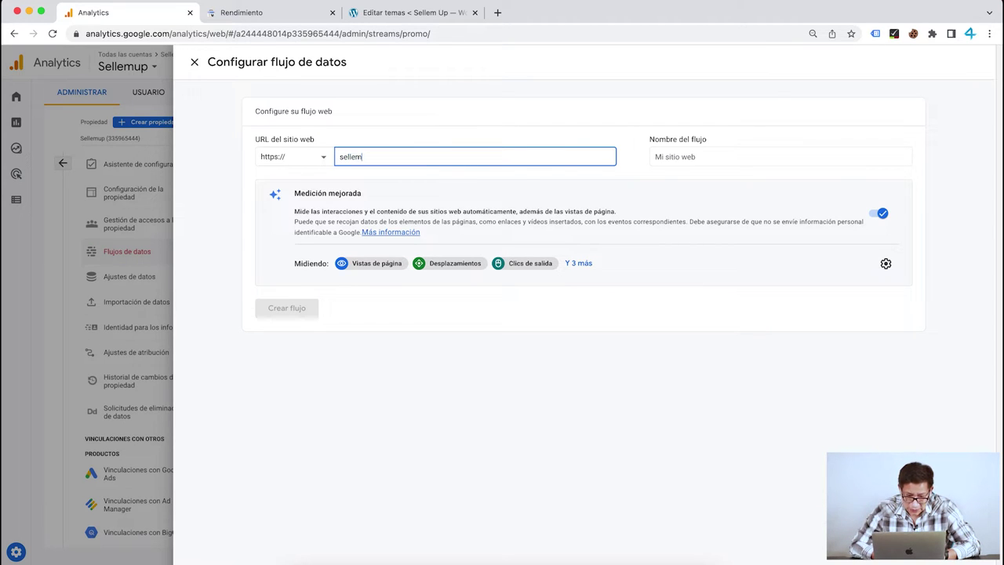
click(392, 14)
click(145, 14)
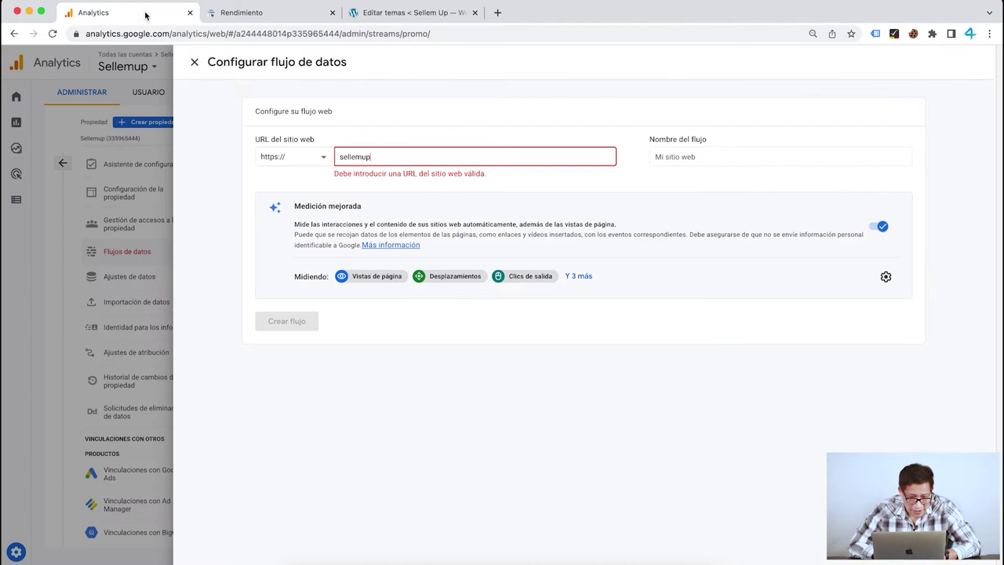
text(ellemup.com)
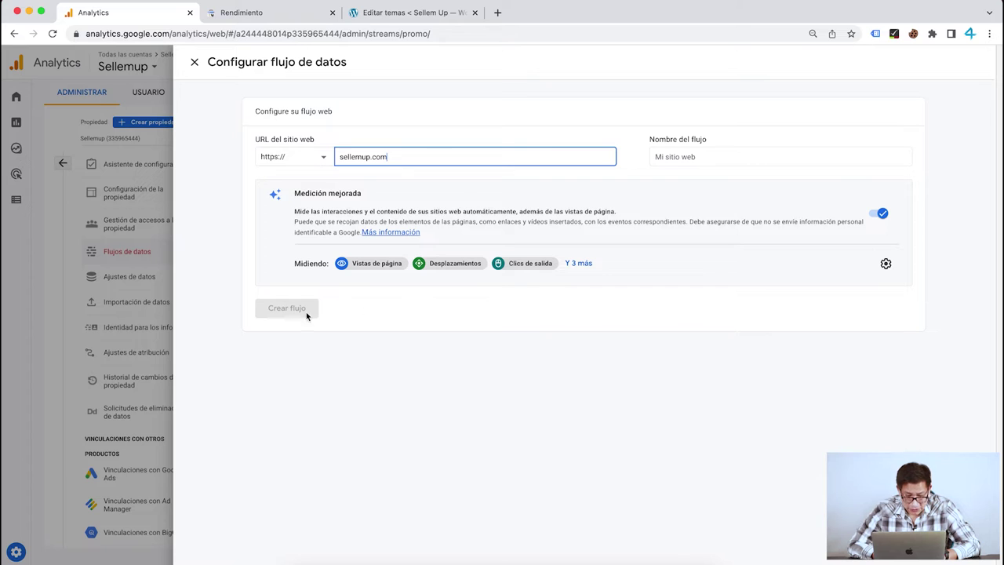
click(419, 305)
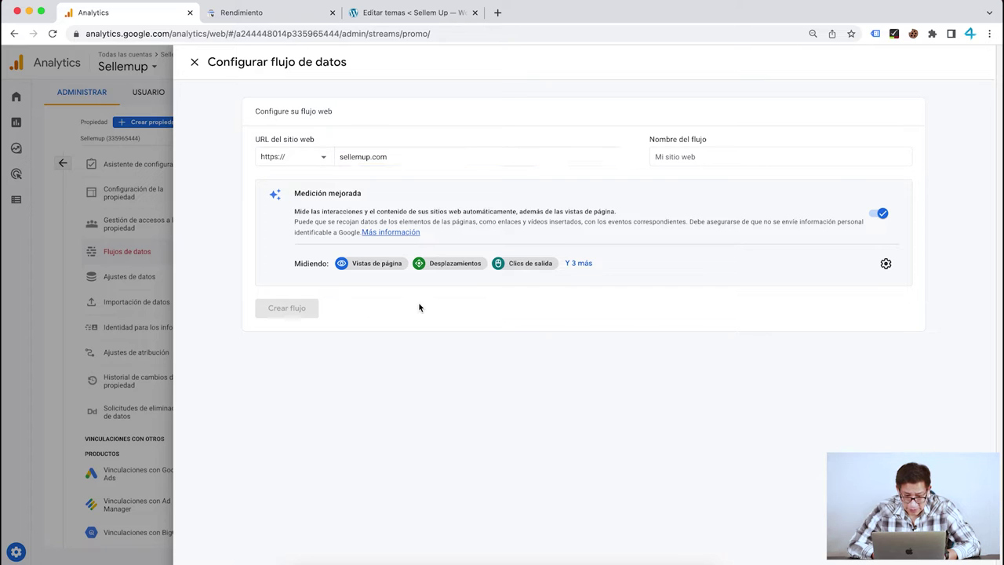
Step: Name the web data stream Sellemup and create it
click(688, 157)
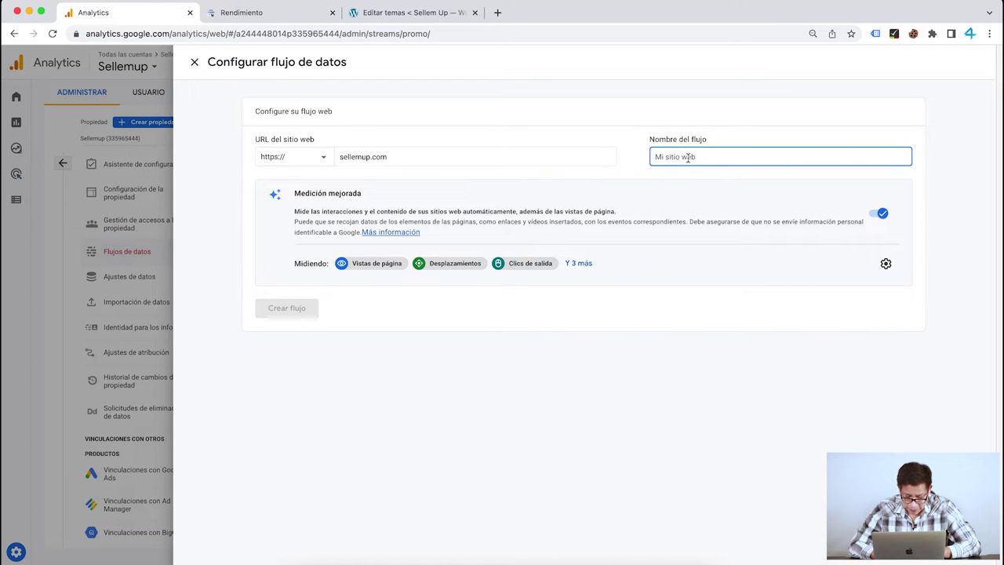
text(Sele)
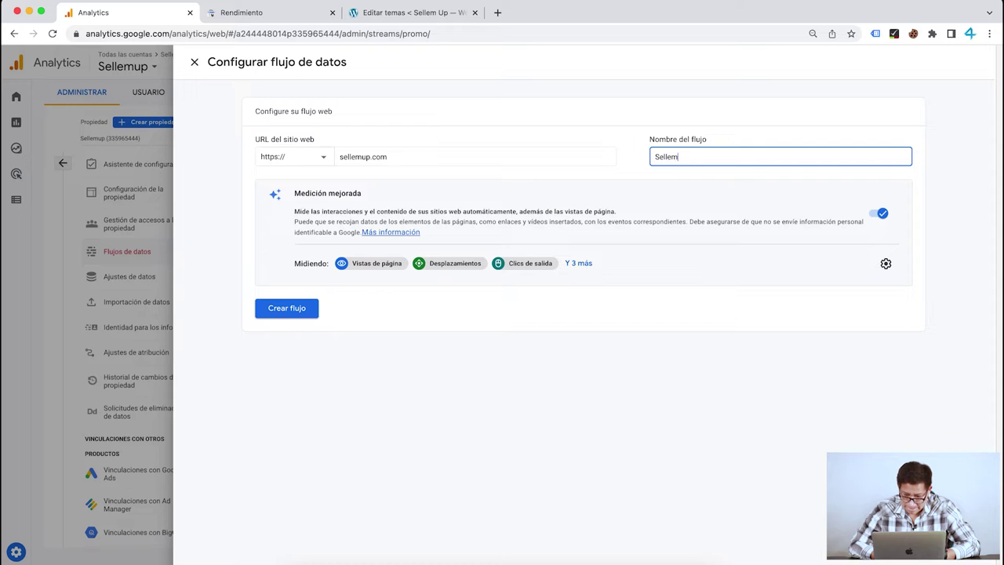
click(289, 309)
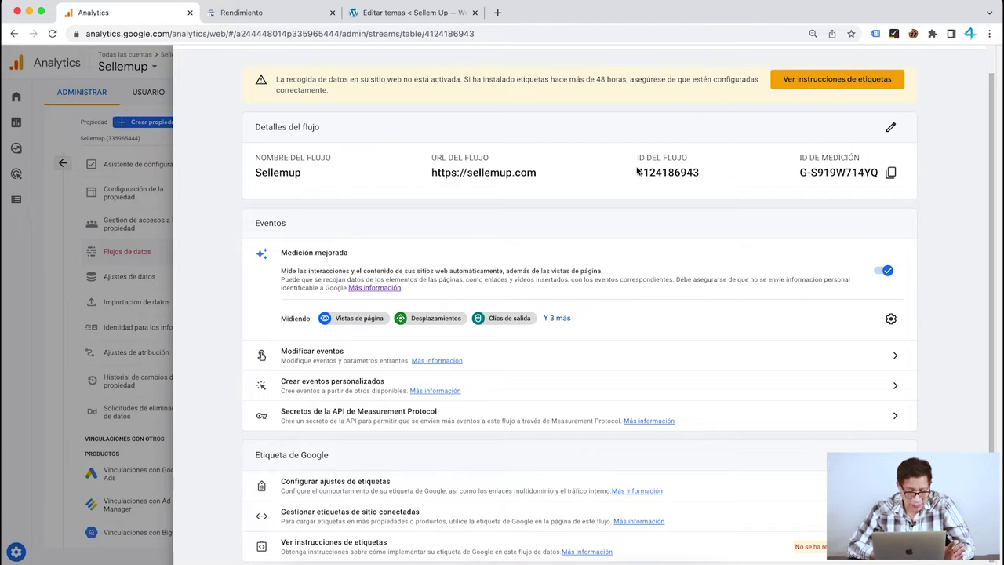
Step: Open the stream's manual tag installation instructions and copy the Google tag (gtag.js) code
click(825, 86)
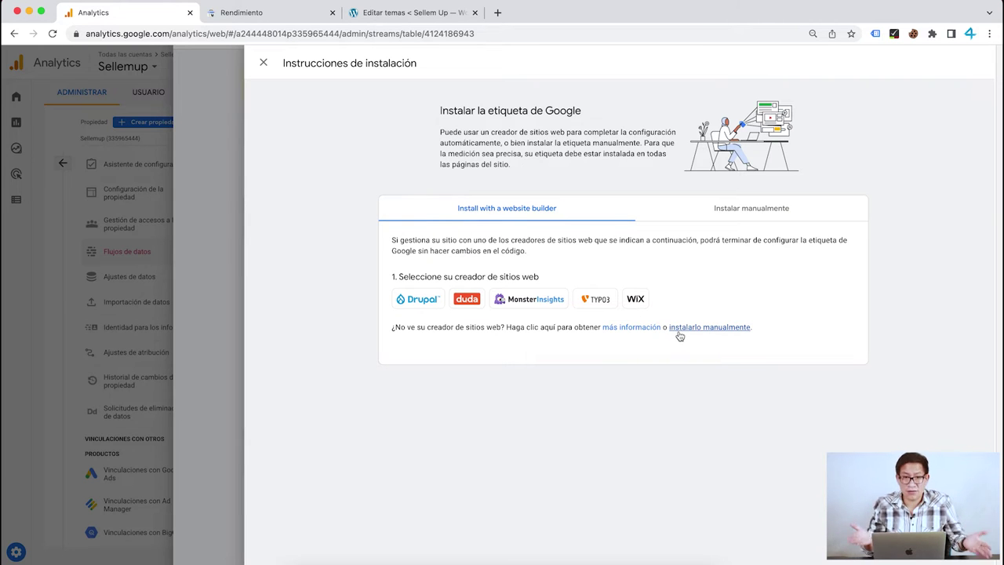
click(751, 213)
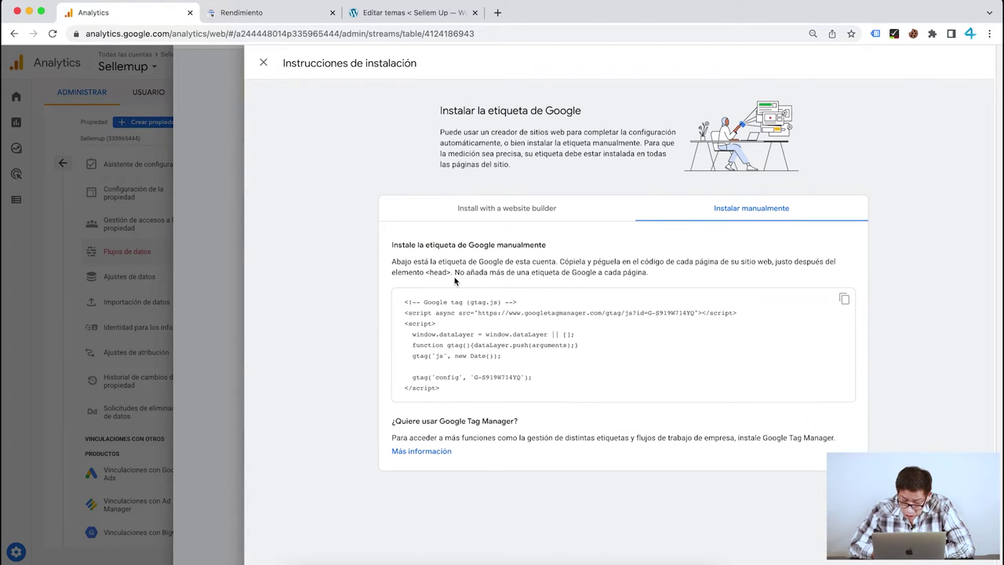
click(844, 300)
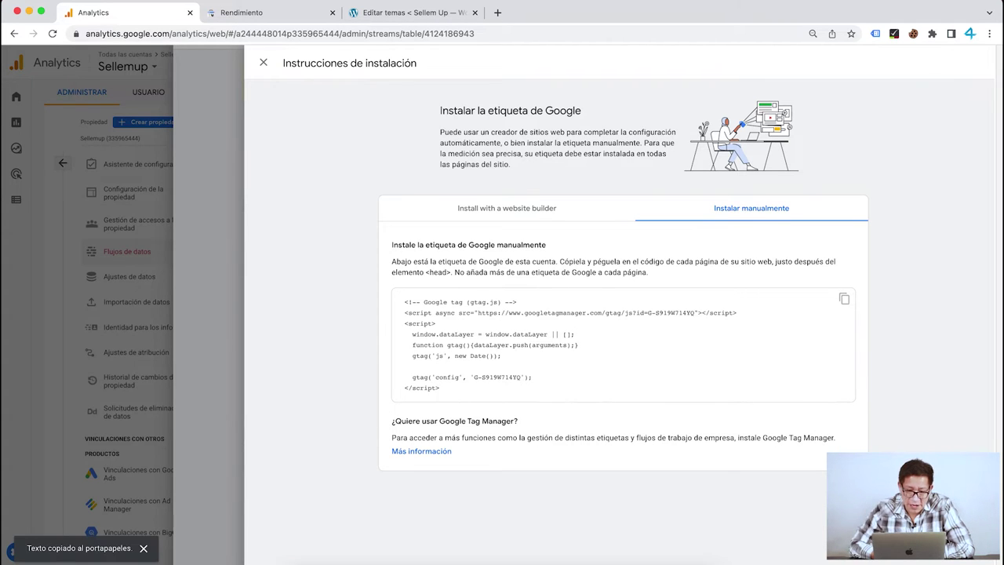
Step: Switch to the Sellem Up WordPress site and open the Divi theme's header.php in the theme file editor
click(384, 14)
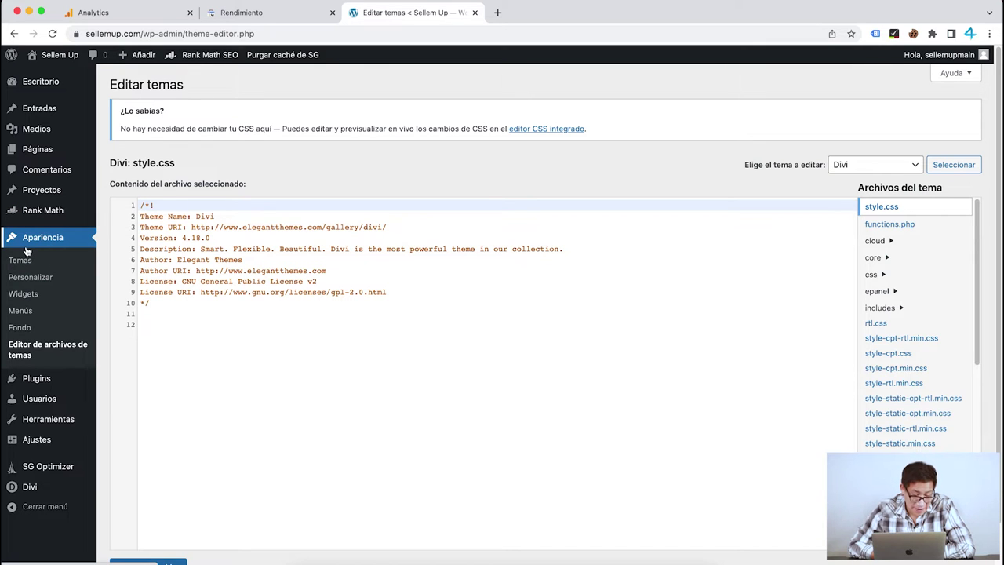
click(40, 351)
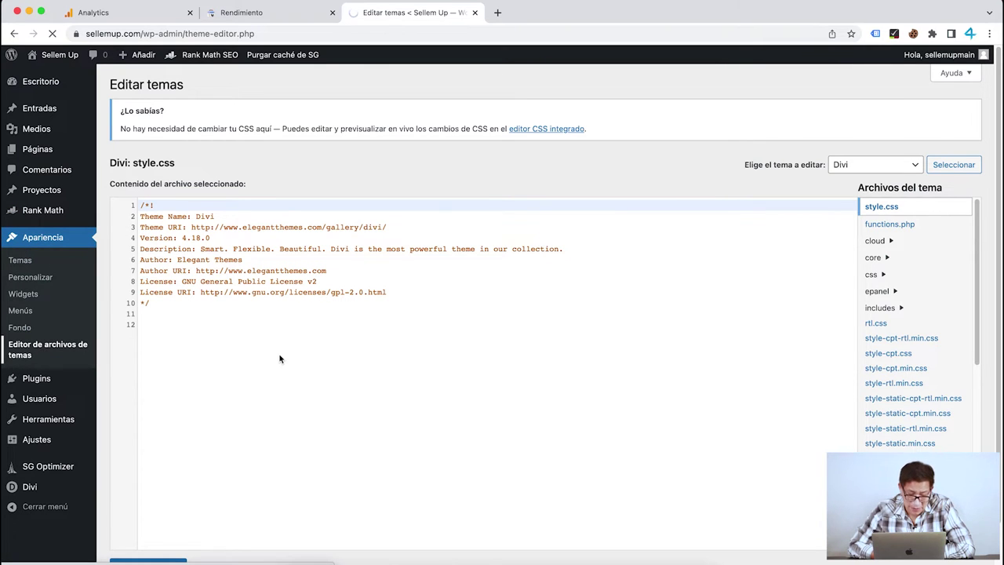
scroll(901, 392, down, 3)
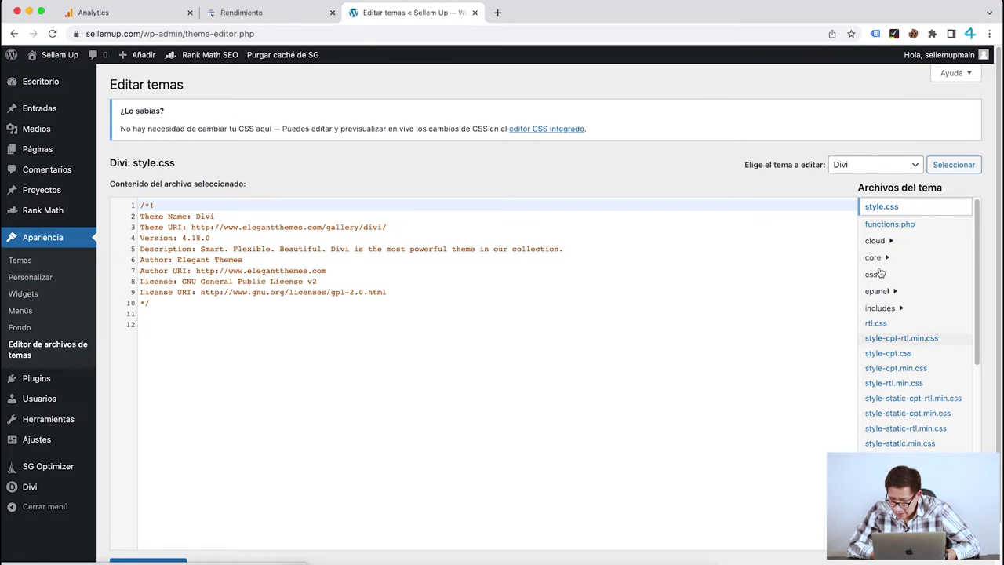
scroll(895, 314, down, 4)
scroll(895, 338, down, 4)
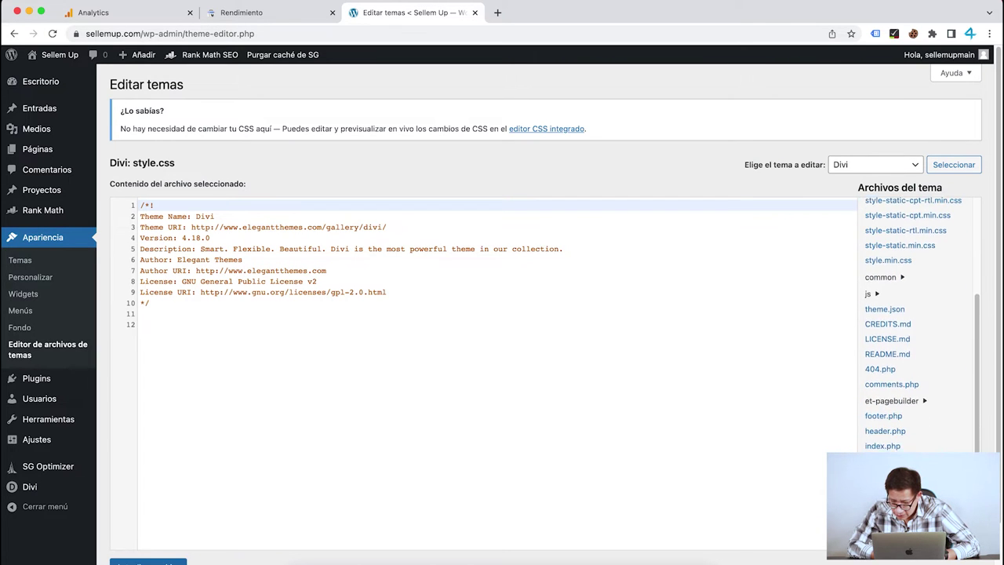
click(884, 317)
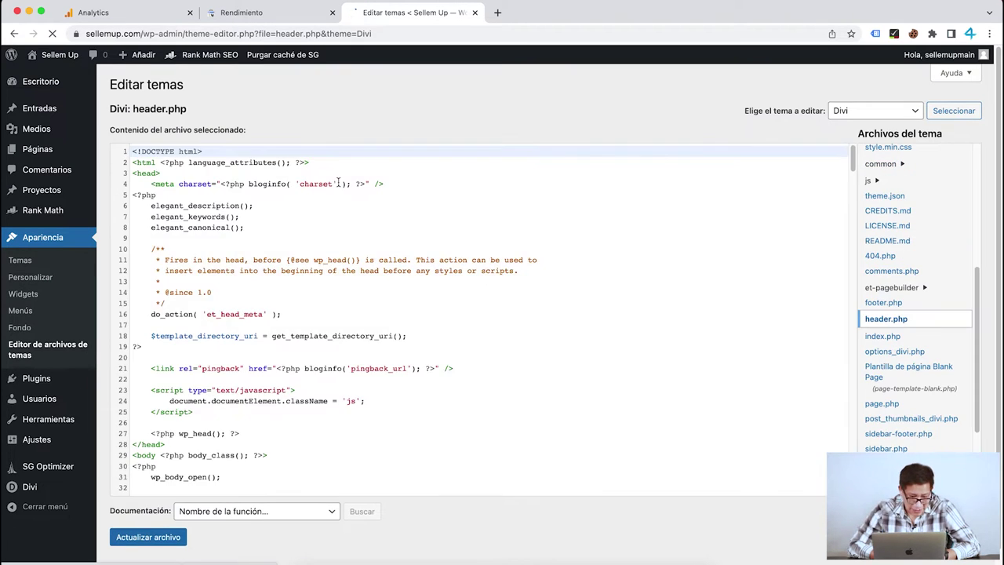
Step: Insert the copied Google tag code on a new line directly after the opening <head> tag in header.php and update the file
click(149, 174)
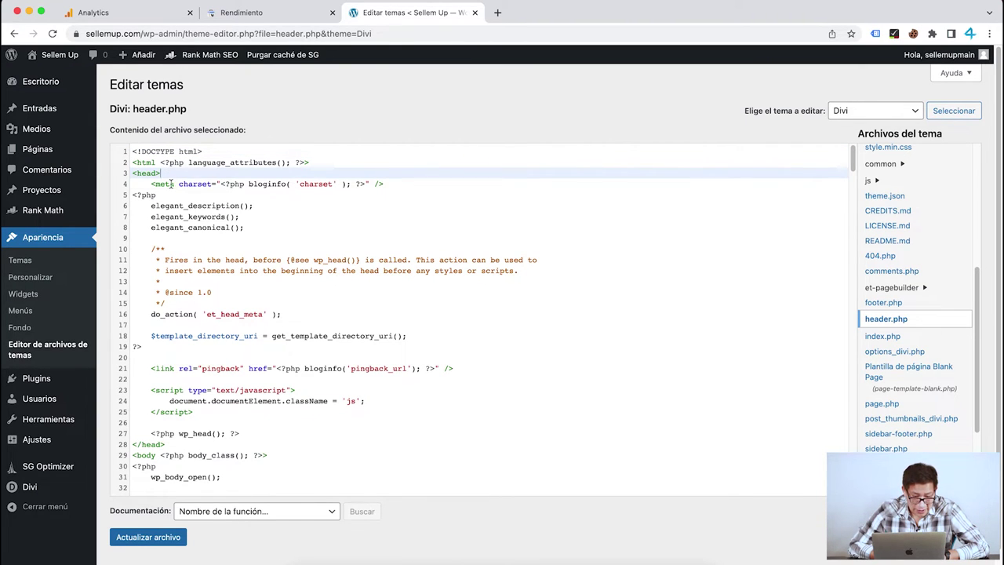
triple_click(174, 186)
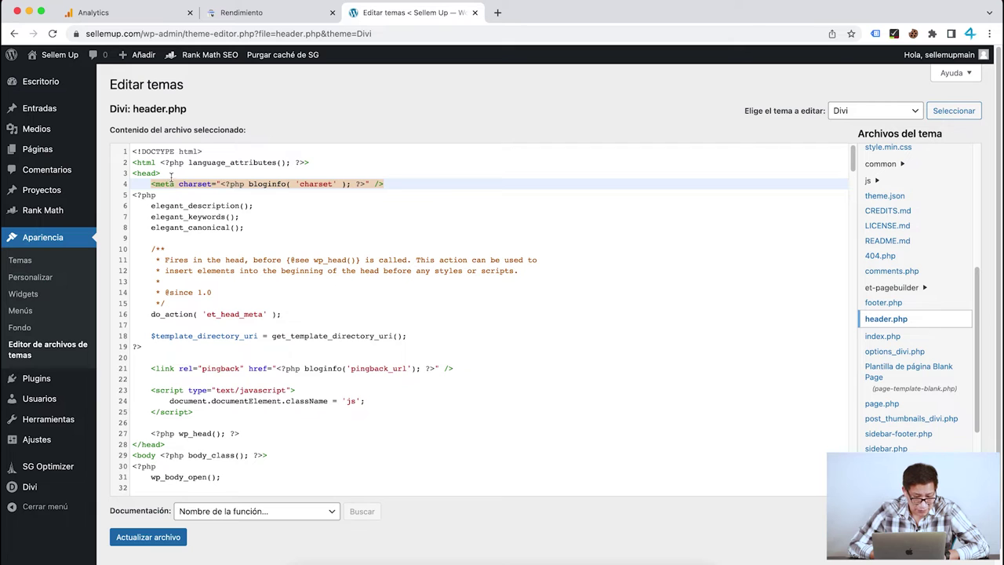
click(173, 174)
key(Return)
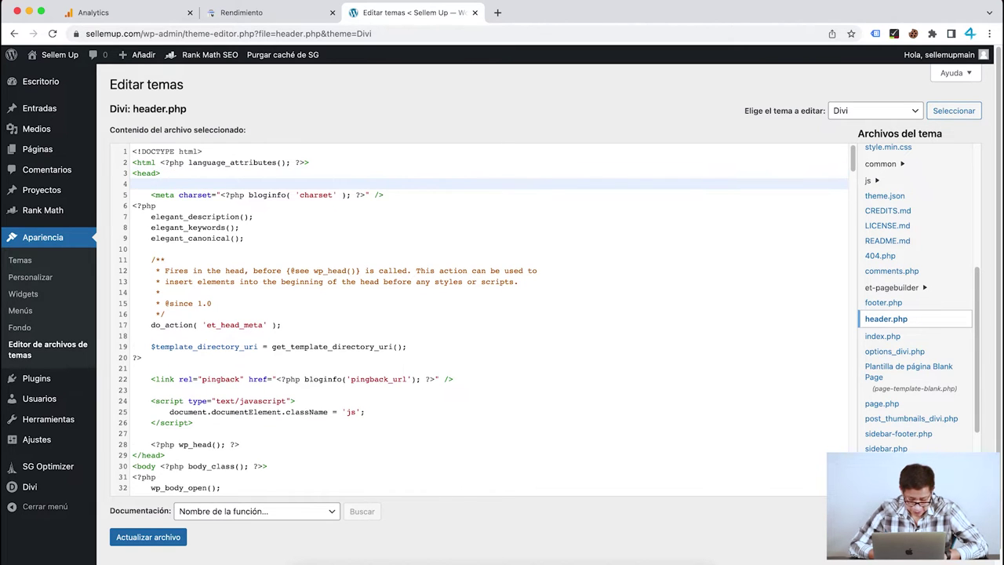
key(super+v)
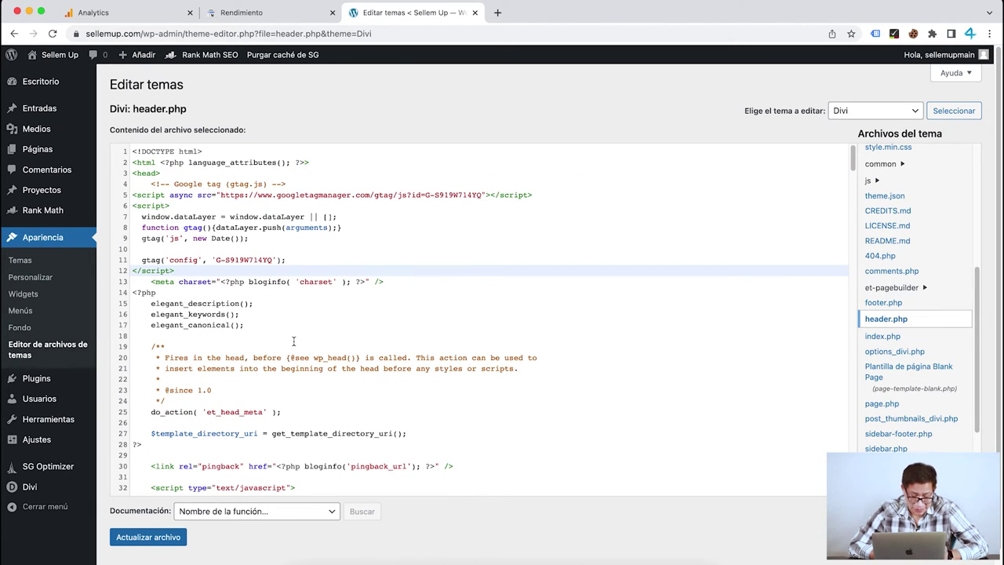
click(160, 539)
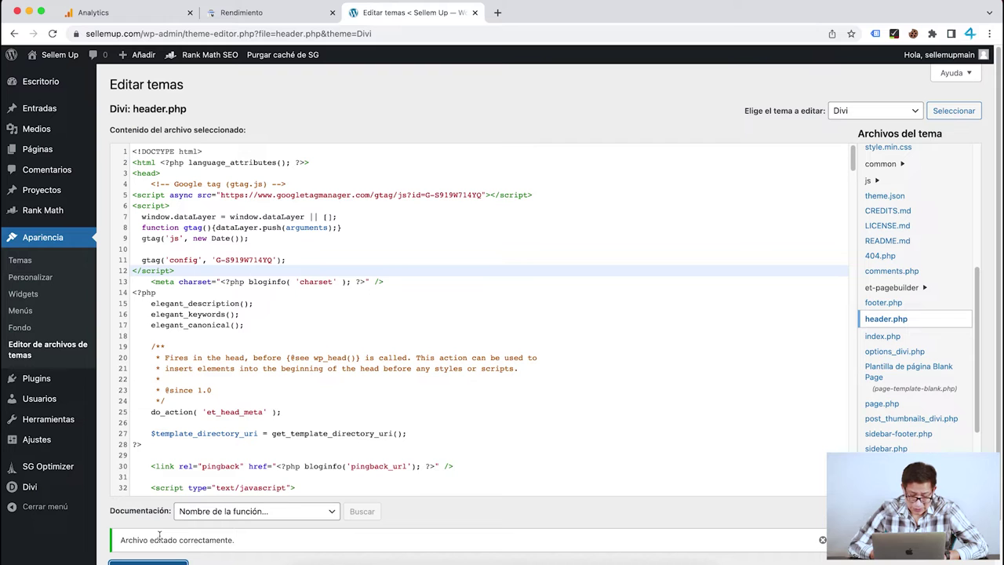
Step: Return to Google Analytics and close the installation instructions and the Sellemup web stream details
click(112, 13)
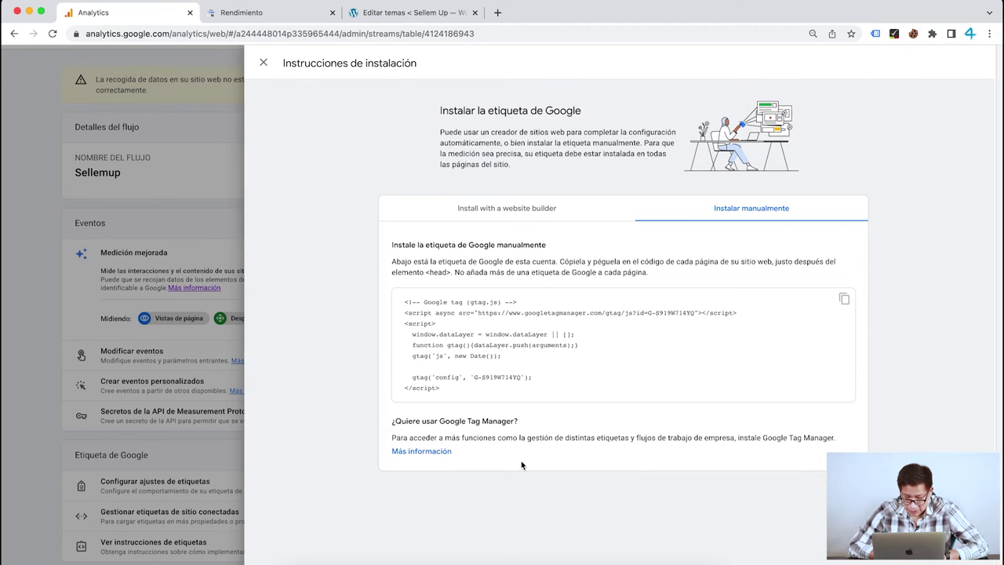
click(394, 15)
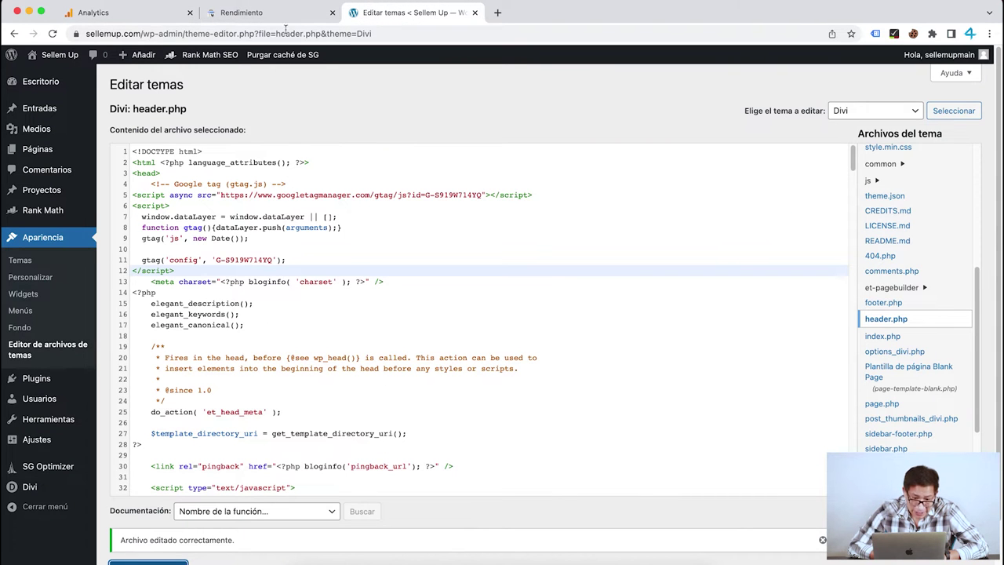
click(126, 13)
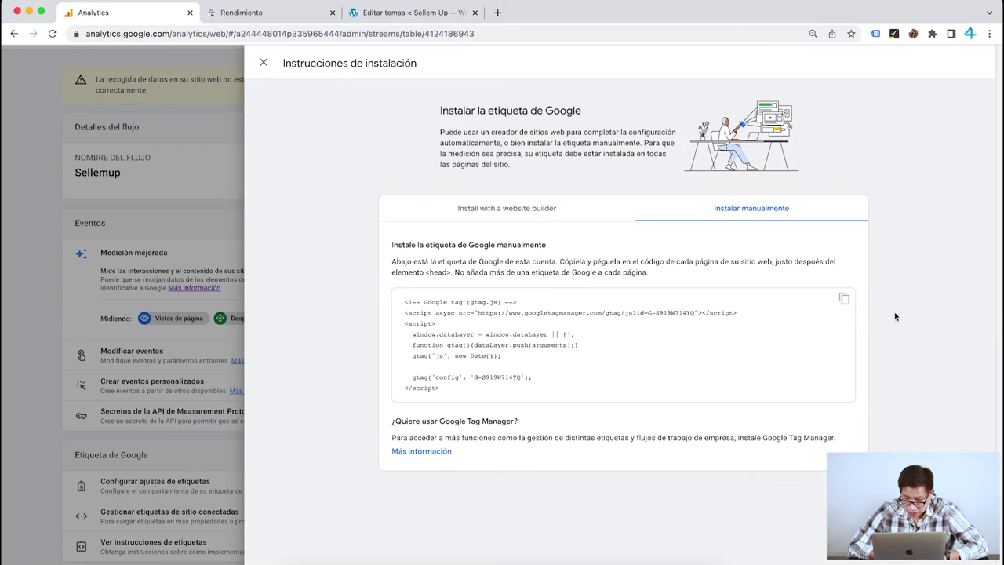
click(396, 13)
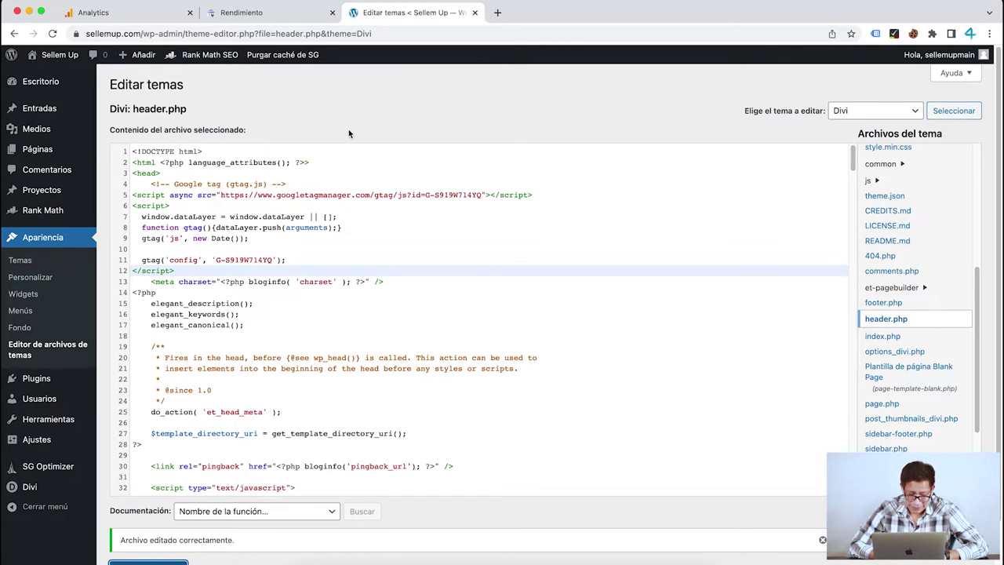
click(140, 12)
click(263, 63)
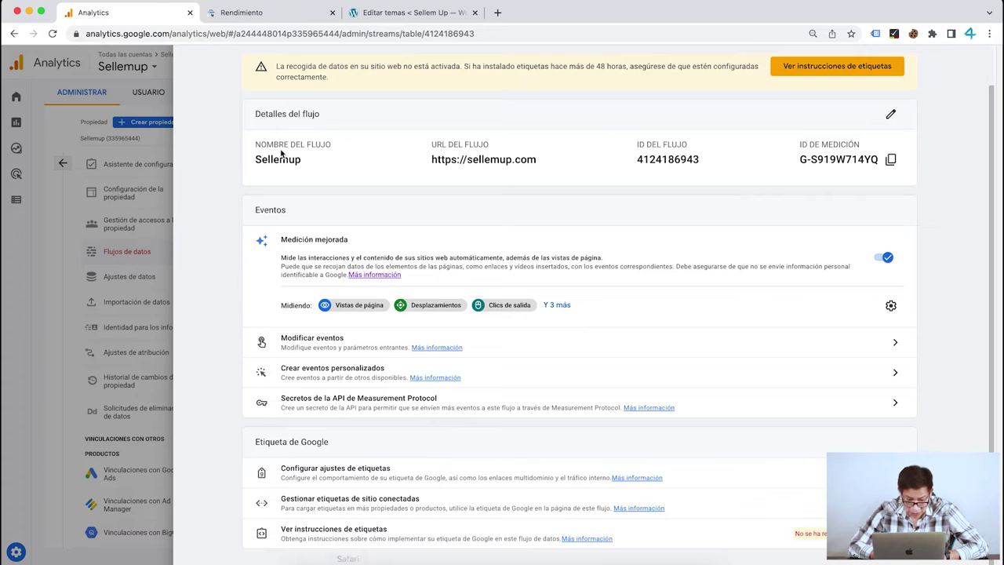
scroll(390, 248, up, 2)
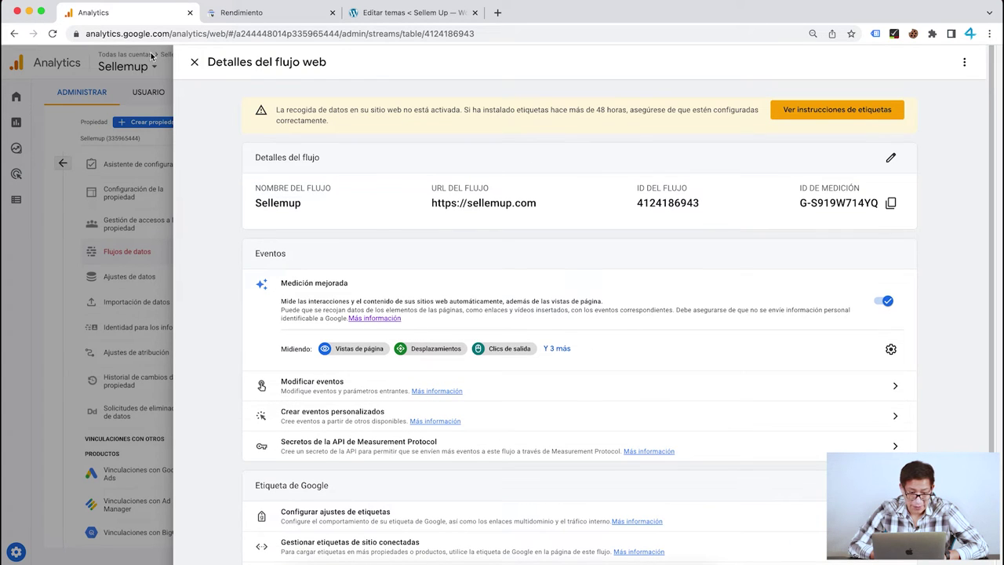
click(194, 61)
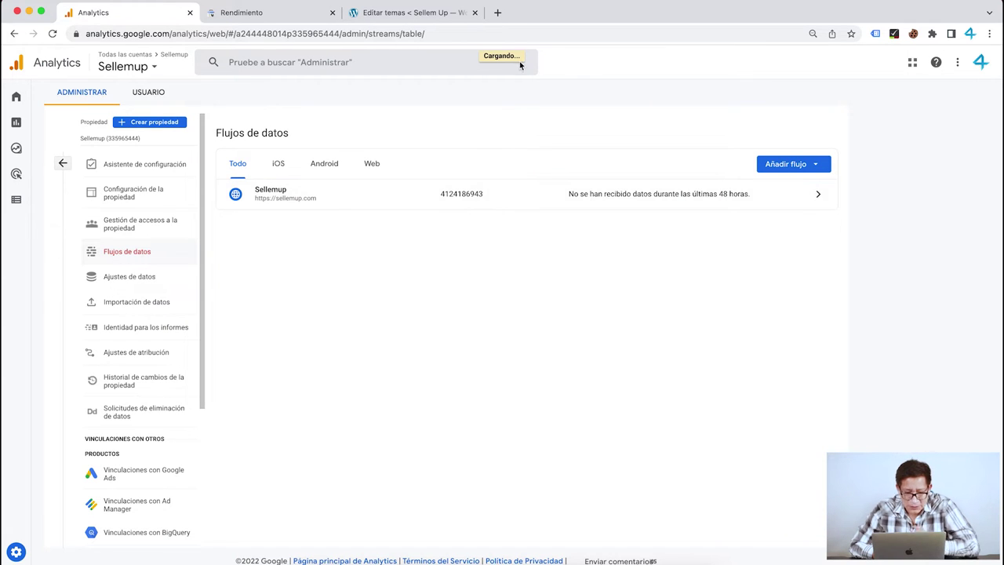
click(297, 17)
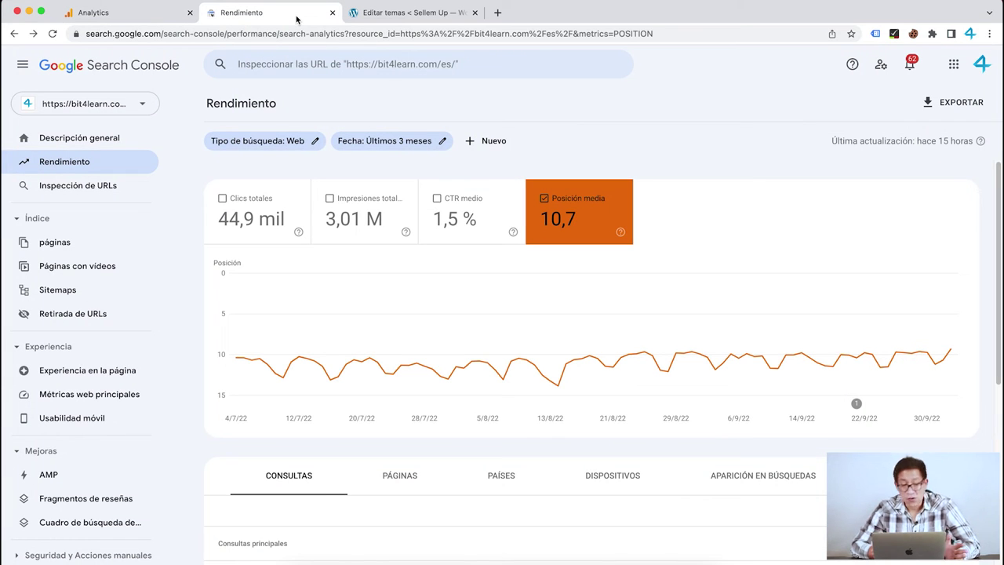
click(98, 108)
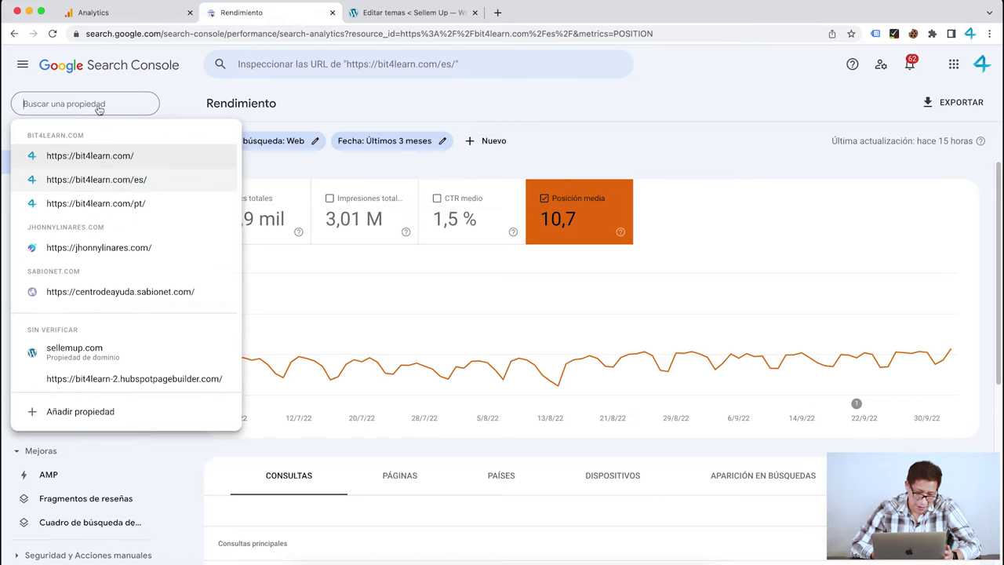
click(82, 412)
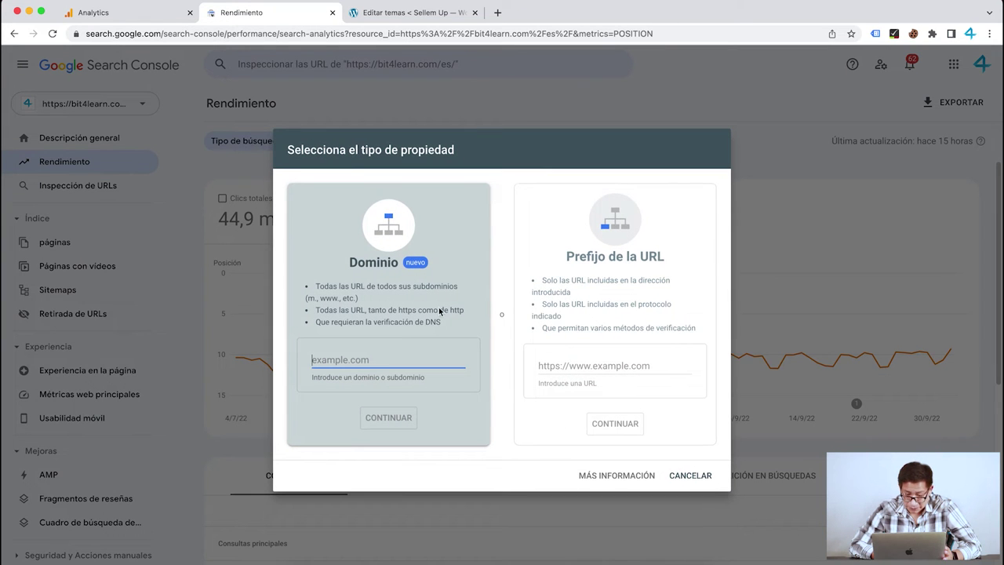
click(581, 365)
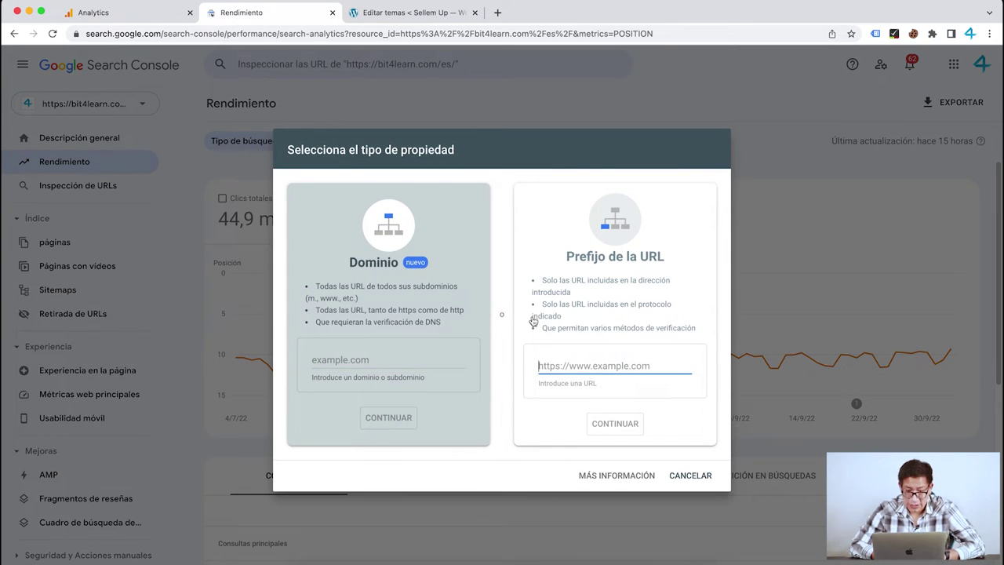
click(418, 13)
drag(135, 34, 85, 34)
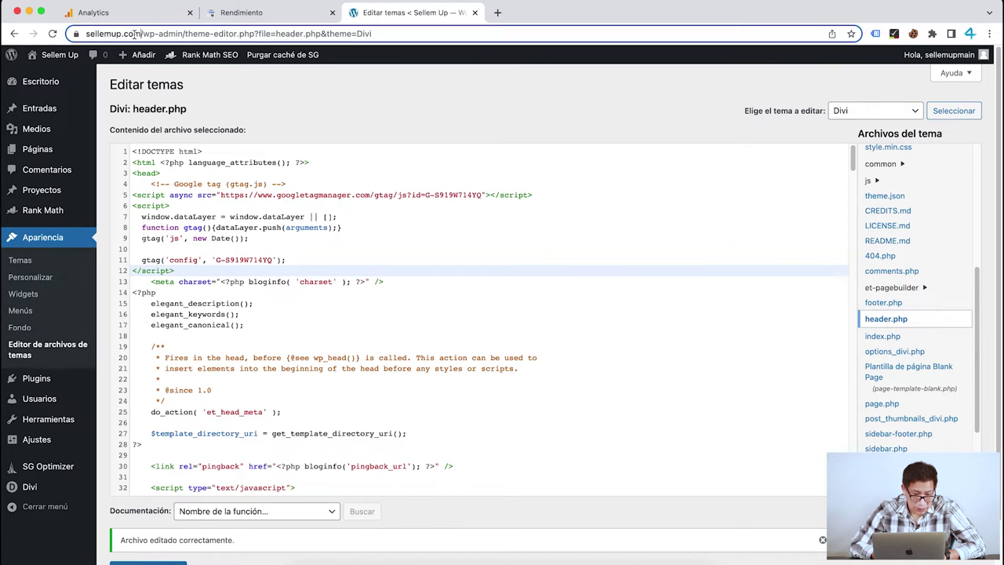
key(super+c)
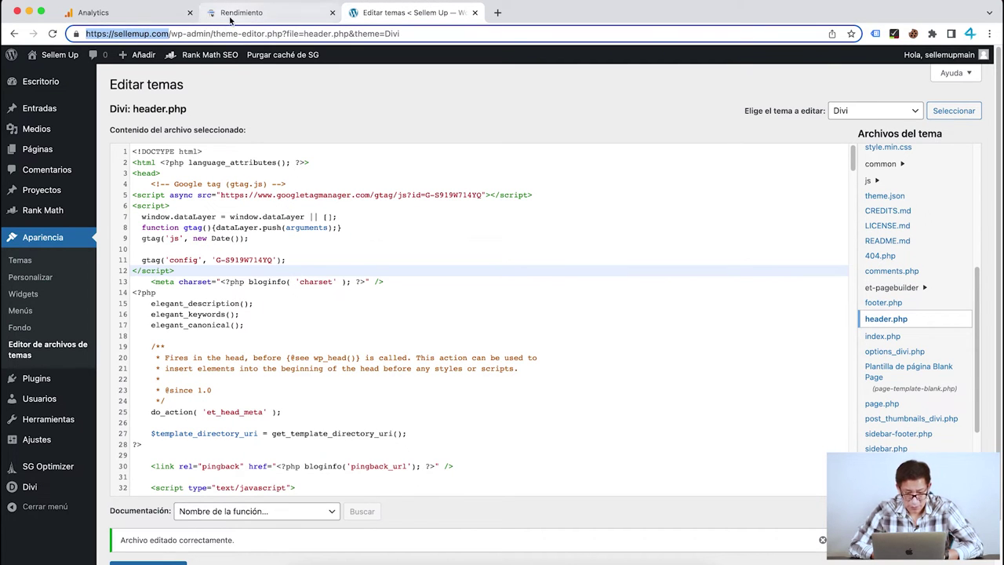
click(232, 16)
key(super+v)
click(615, 423)
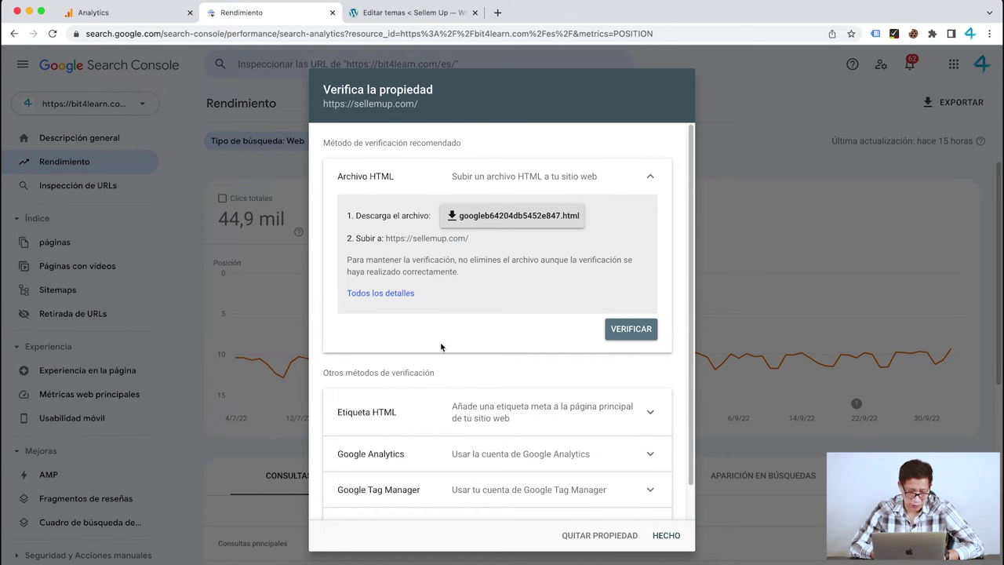
Step: Expand the HTML tag verification method for the new property and copy its meta tag
scroll(564, 477, down, 1)
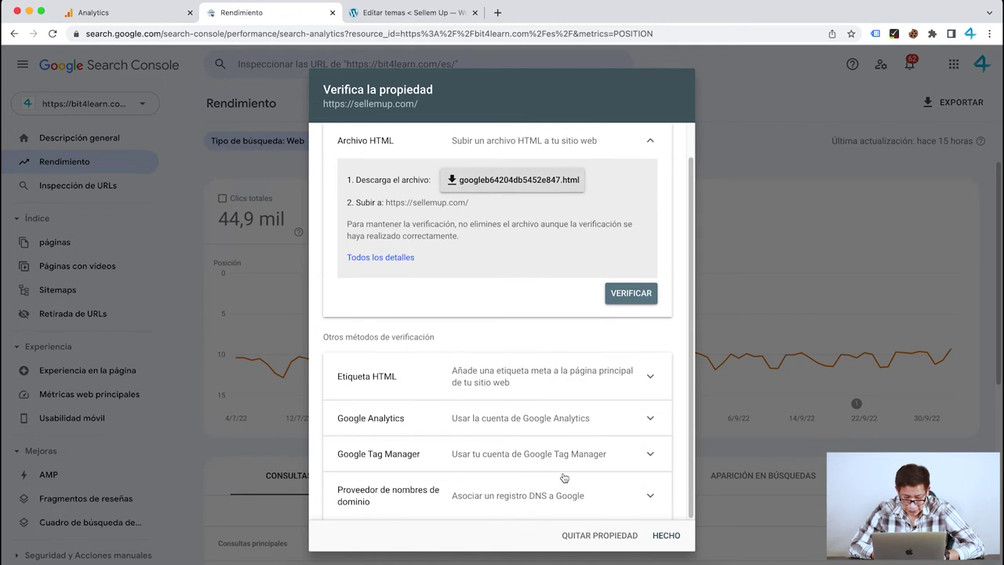
click(648, 381)
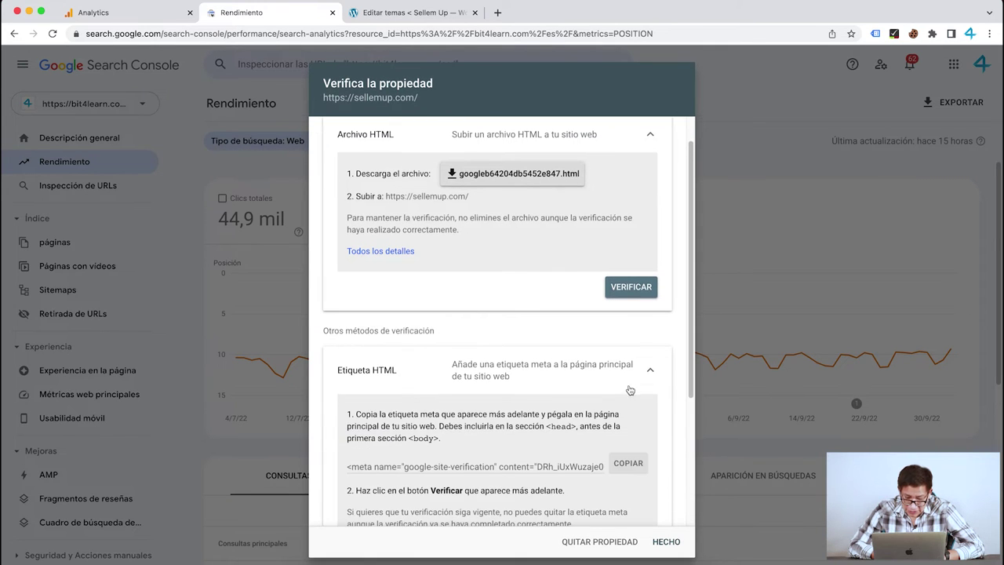
scroll(471, 369, down, 5)
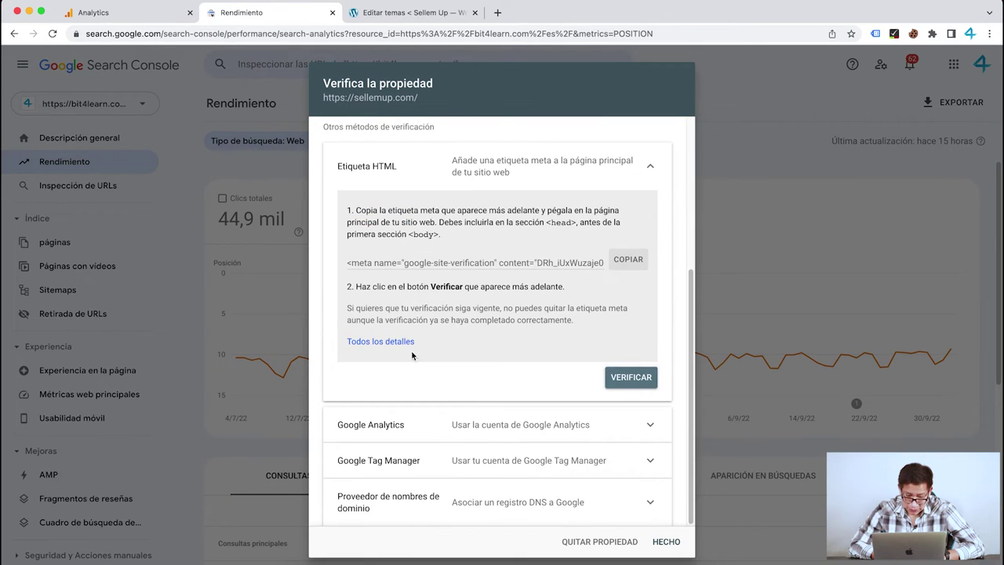
click(628, 260)
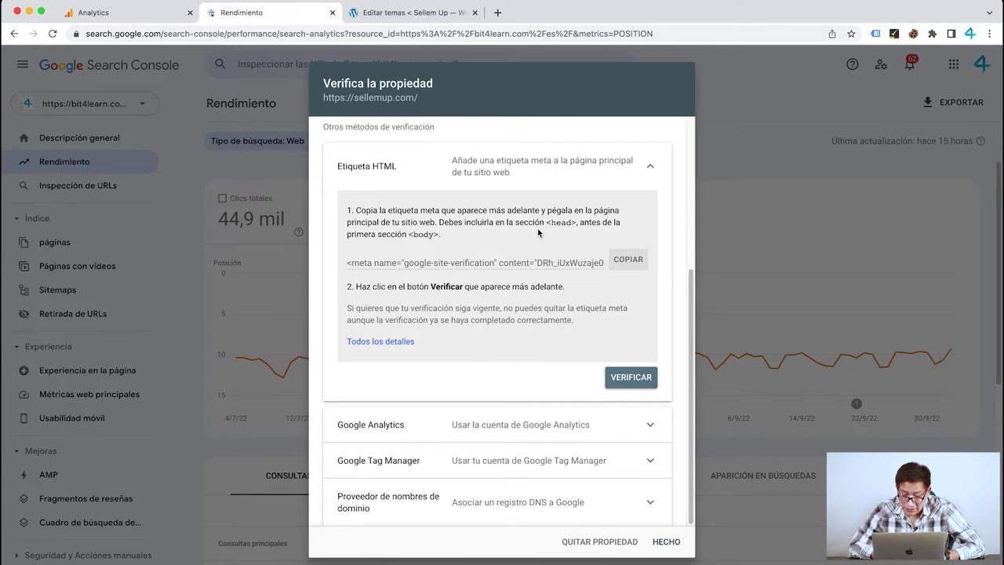
Step: Return to header.php in WordPress and examine the extent of the head section and the Google tag scripts inside it
click(410, 13)
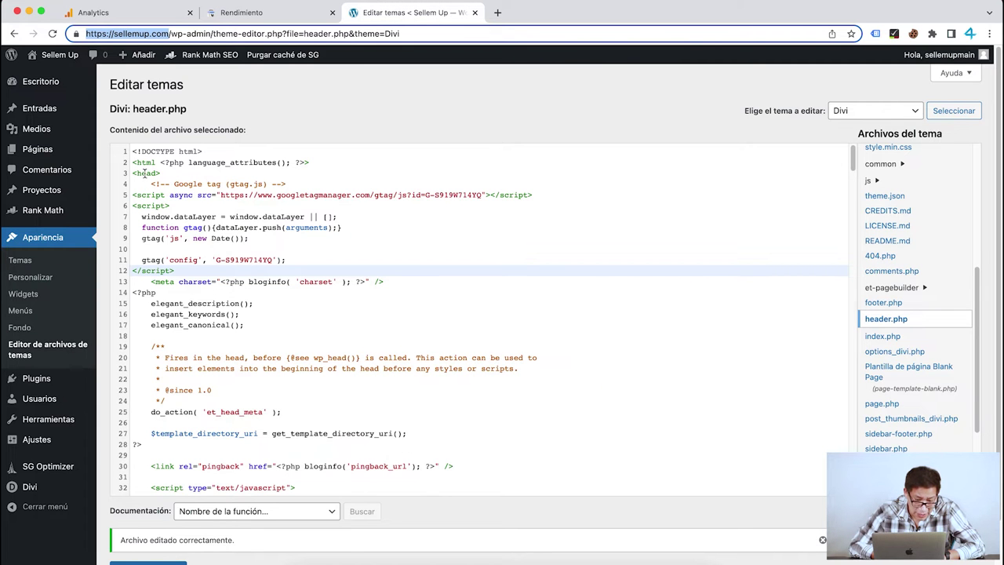
click(146, 173)
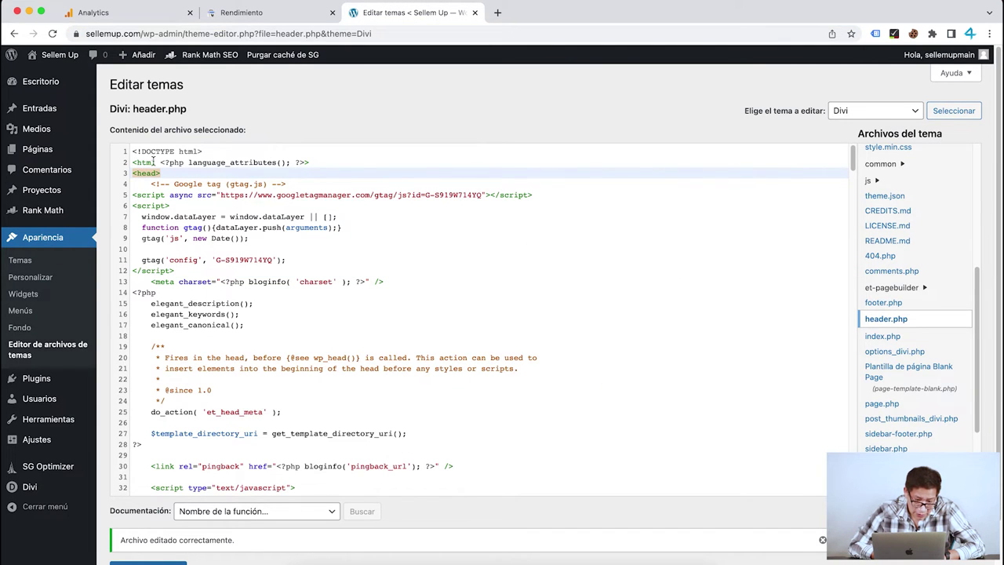
scroll(178, 362, down, 10)
scroll(185, 372, up, 11)
scroll(194, 388, down, 3)
scroll(196, 390, down, 2)
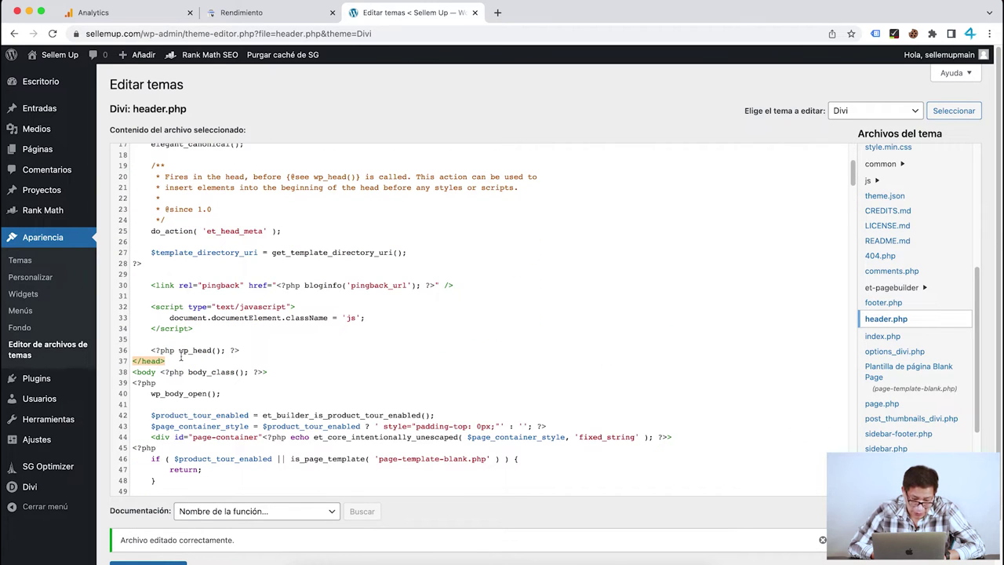
scroll(204, 337, up, 5)
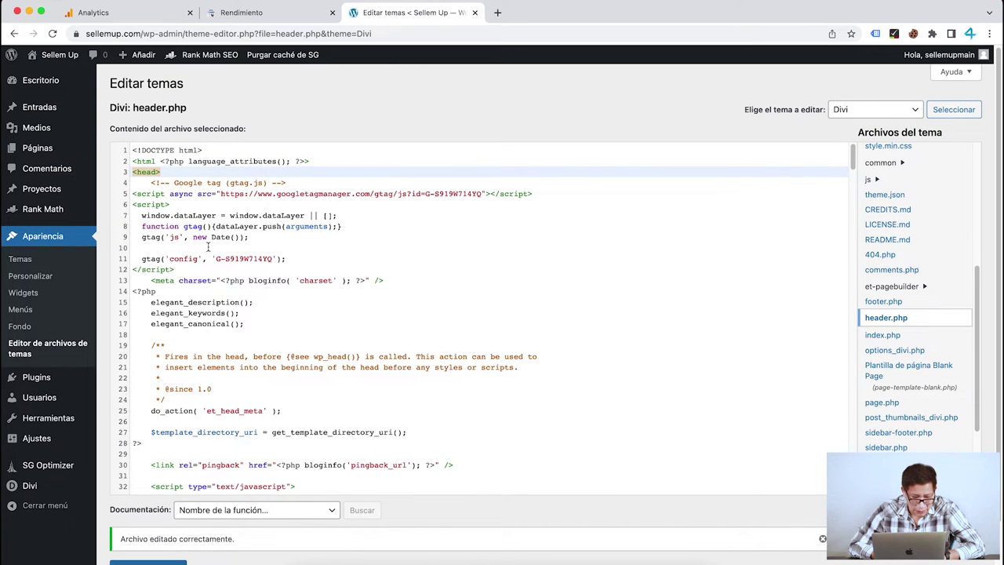
click(155, 193)
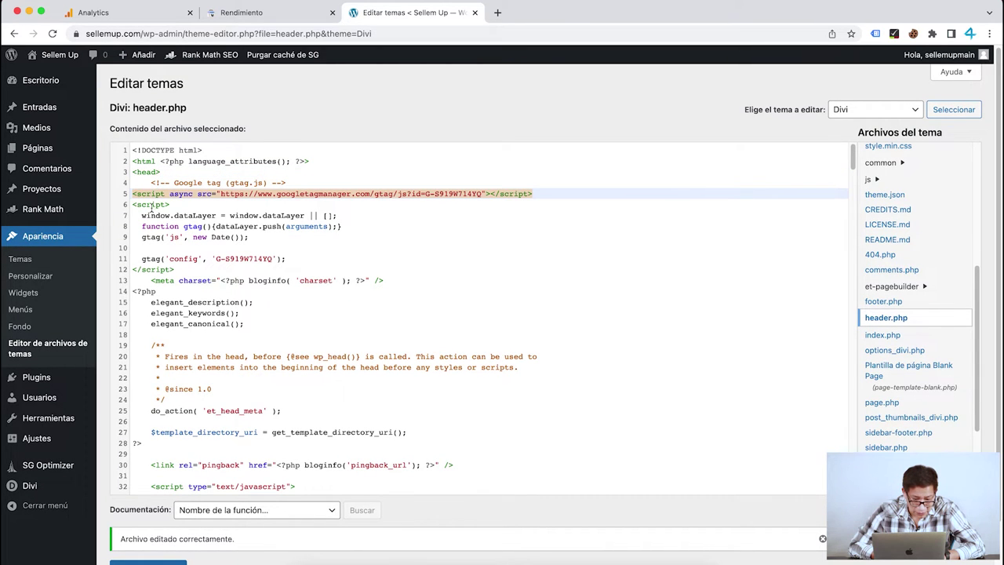
click(150, 204)
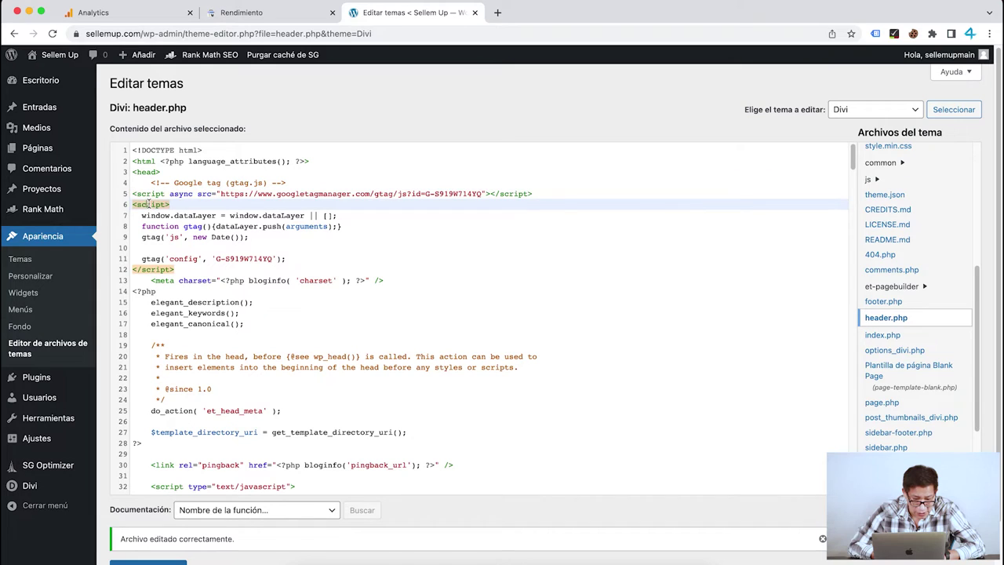
Step: Paste the google-site-verification meta tag, with its verification token, below the Google tag's closing </script>, after a blank line, and update the file
click(190, 273)
key(Return)
key(Return)
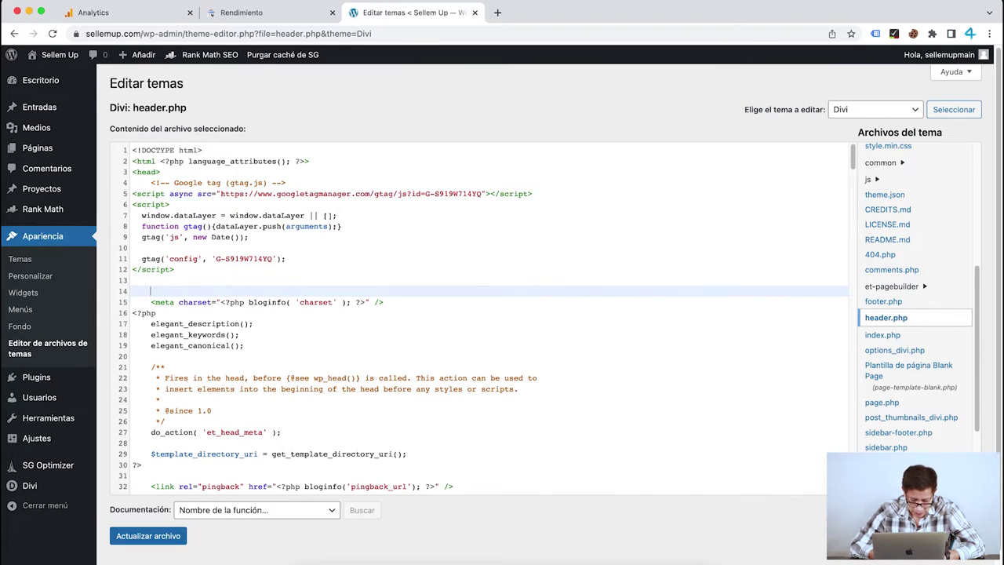
key(super+v)
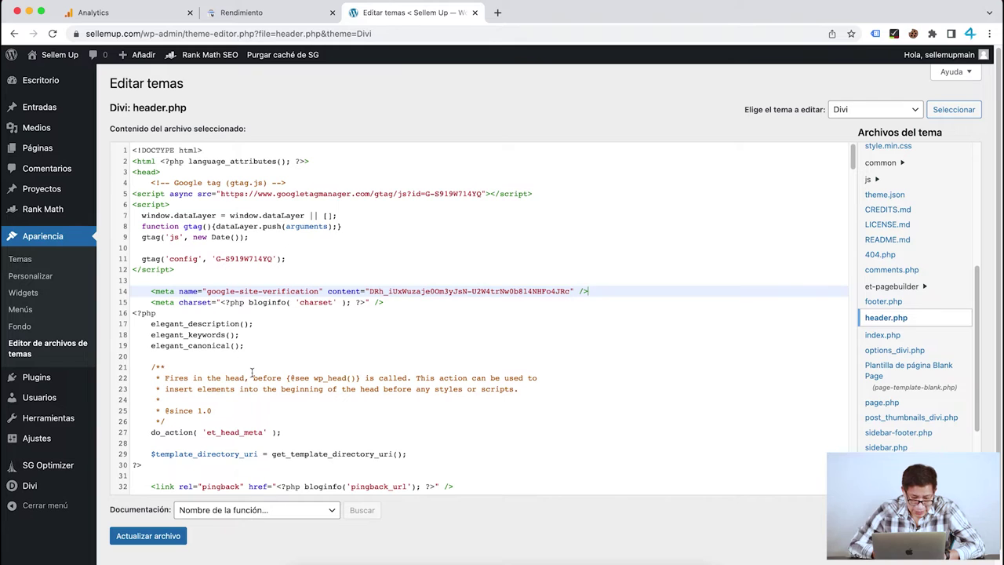
click(142, 535)
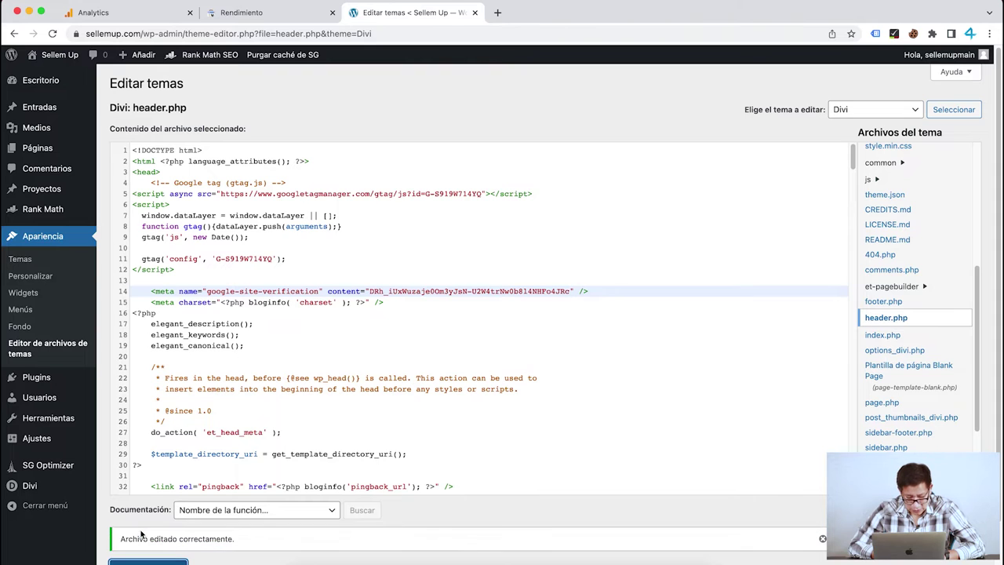
Step: Return to Search Console, verify the sellemup.com property with the HTML tag method, and go to the property
click(241, 13)
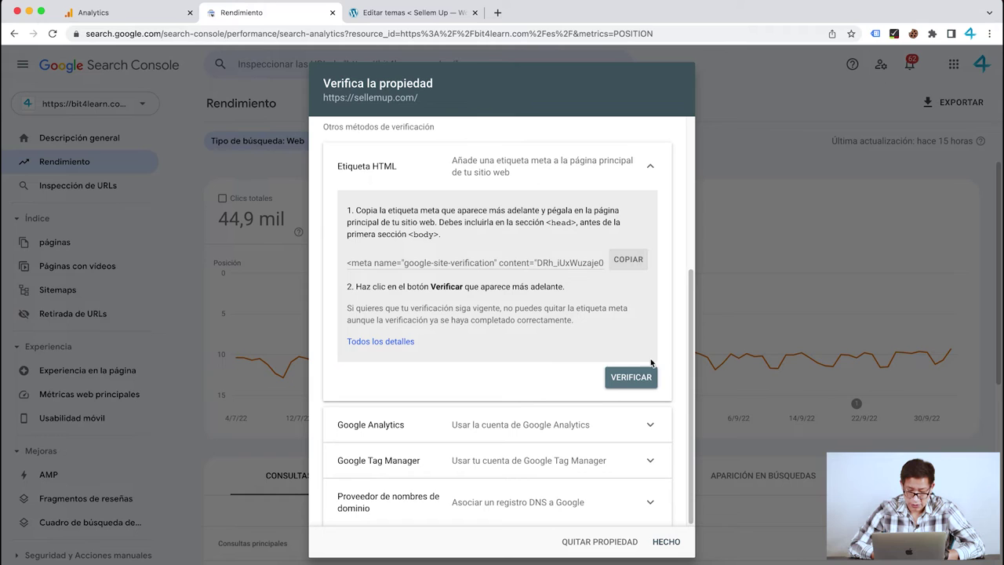
click(632, 378)
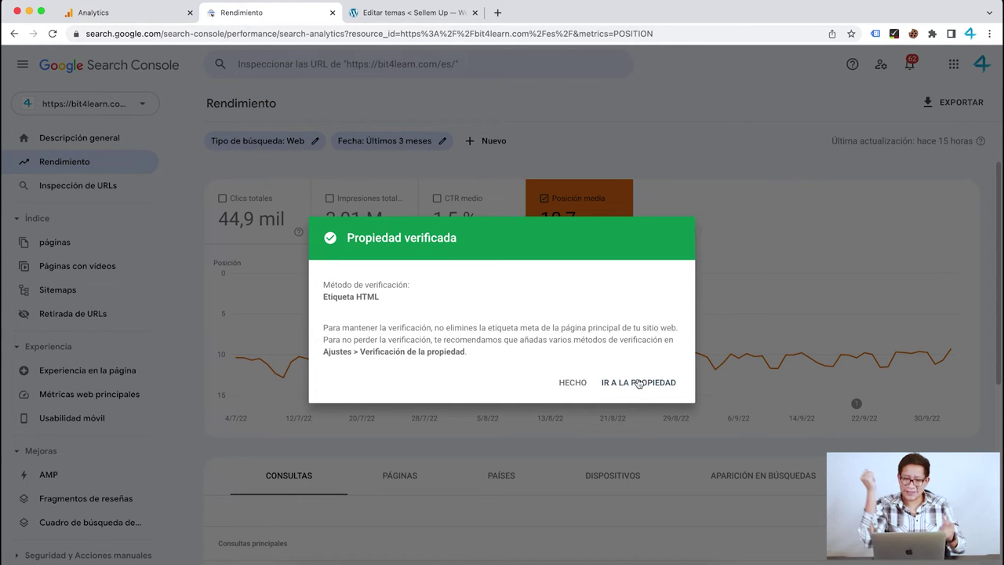
click(636, 384)
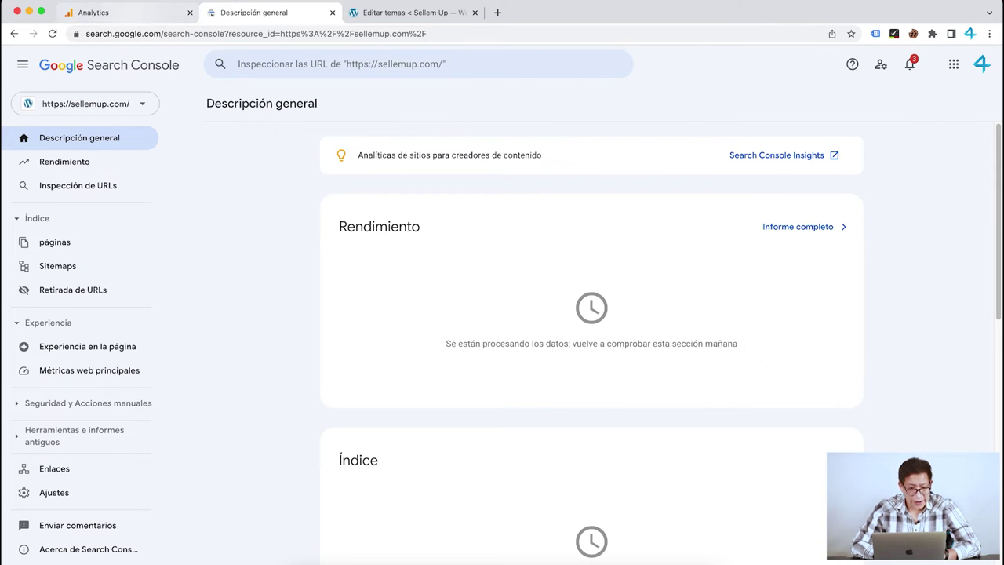
Step: Switch to Google Analytics and open the "Todos os dados do website" view of the Bit4life LATAM property in the BIt4learn LATAM account
click(114, 22)
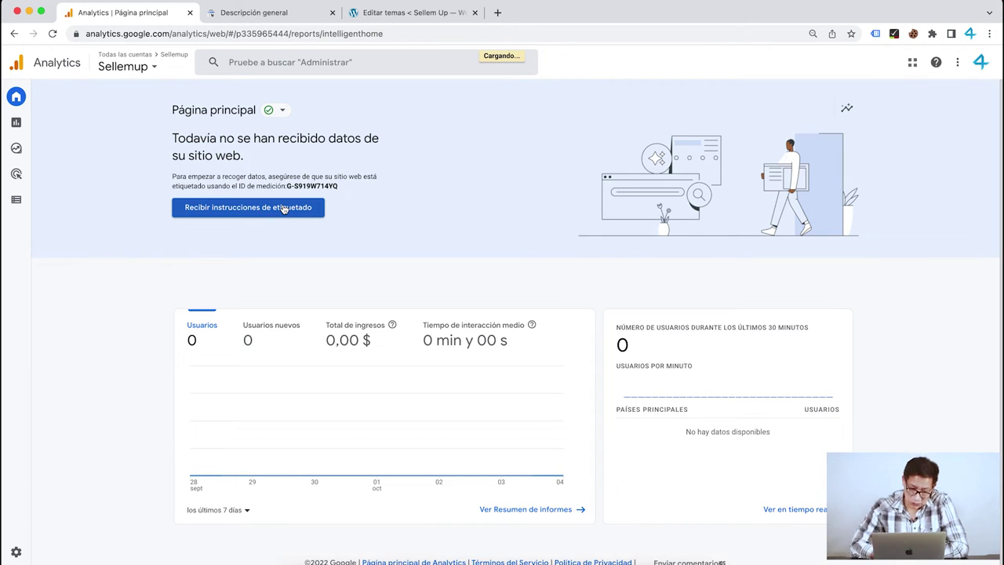
click(147, 66)
click(66, 156)
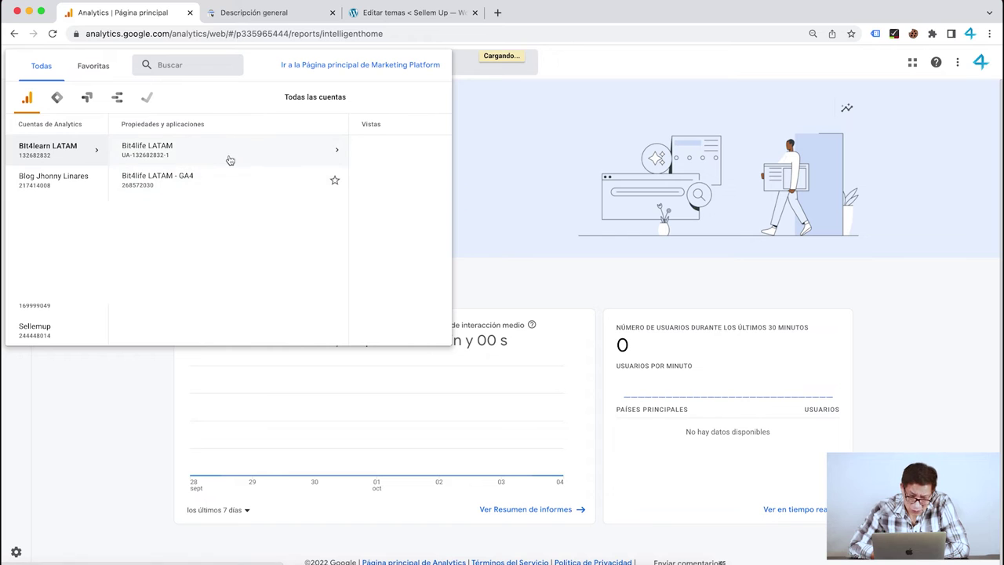
click(220, 151)
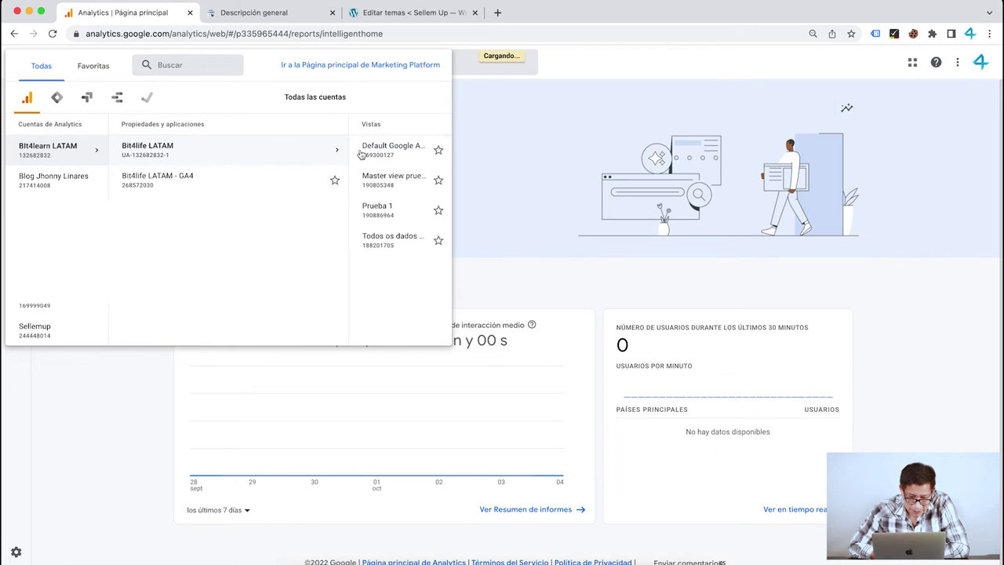
click(353, 239)
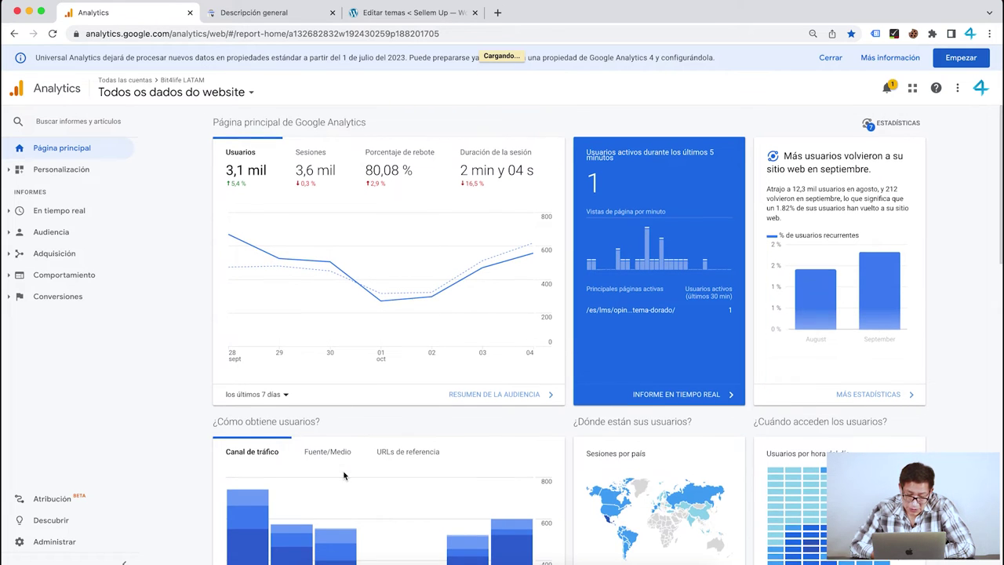
Step: Examine the home page's cards on users, traffic channels, countries, visited pages, devices, retention and goals
scroll(343, 475, down, 1)
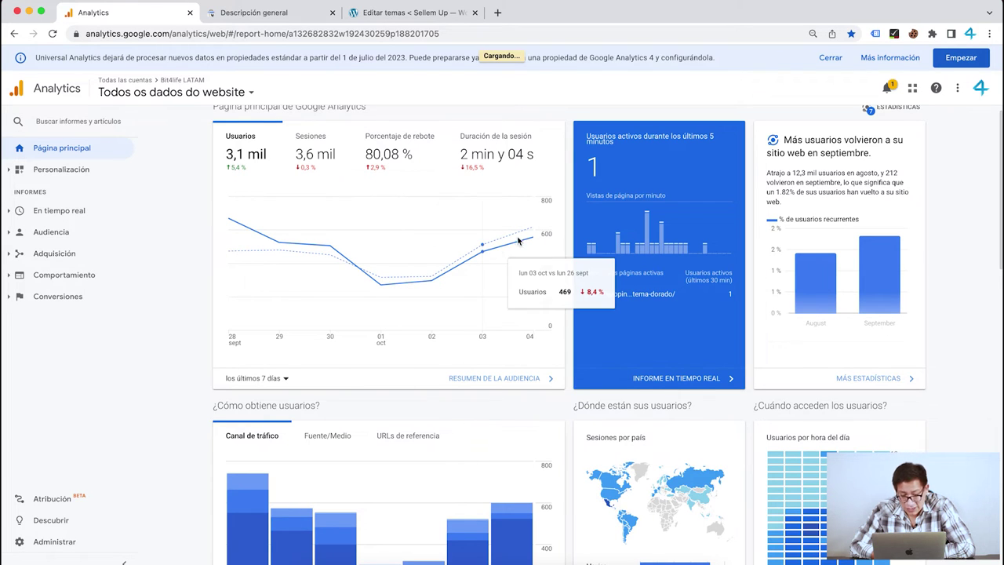
scroll(502, 259, down, 5)
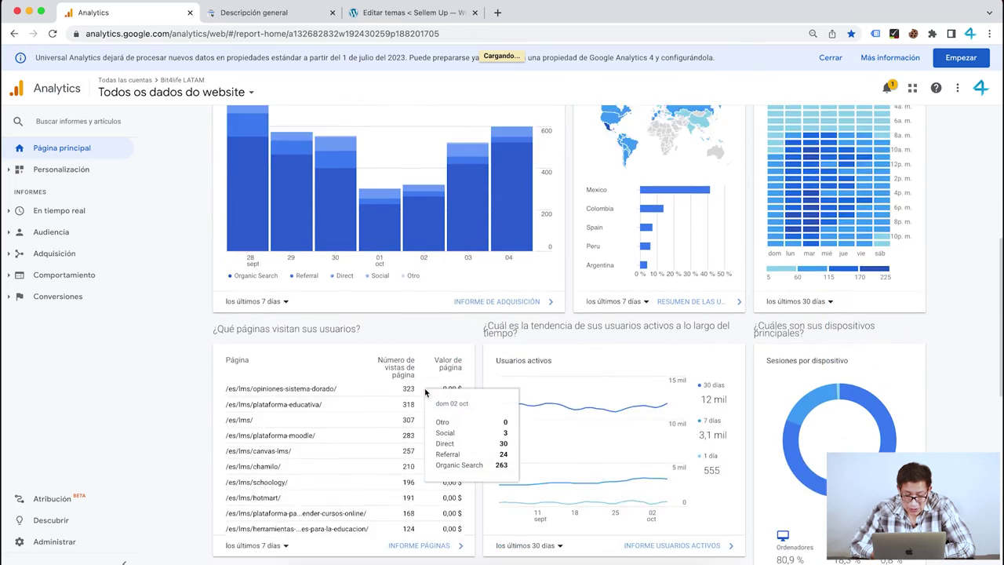
scroll(425, 392, down, 4)
scroll(426, 392, up, 2)
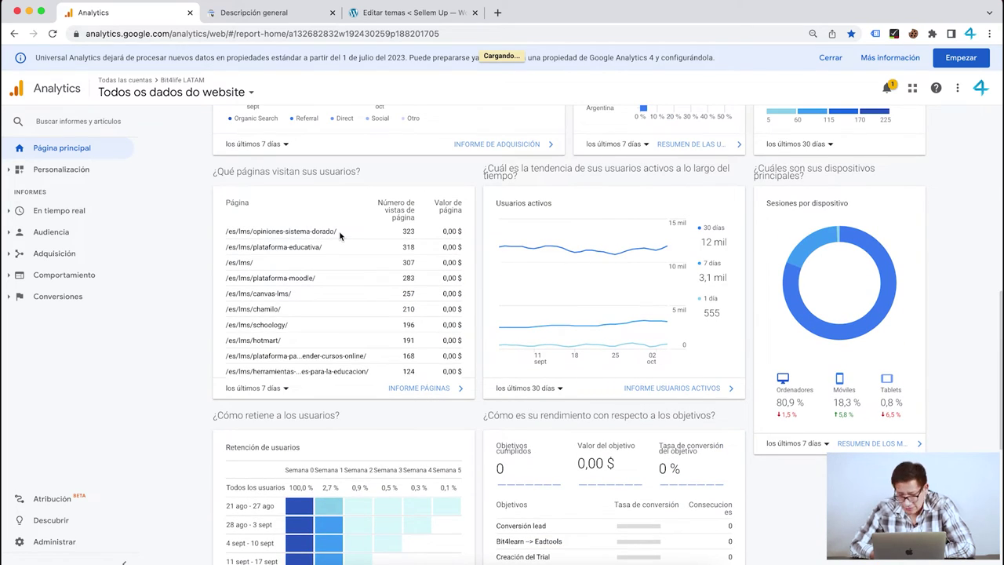
scroll(340, 236, down, 1)
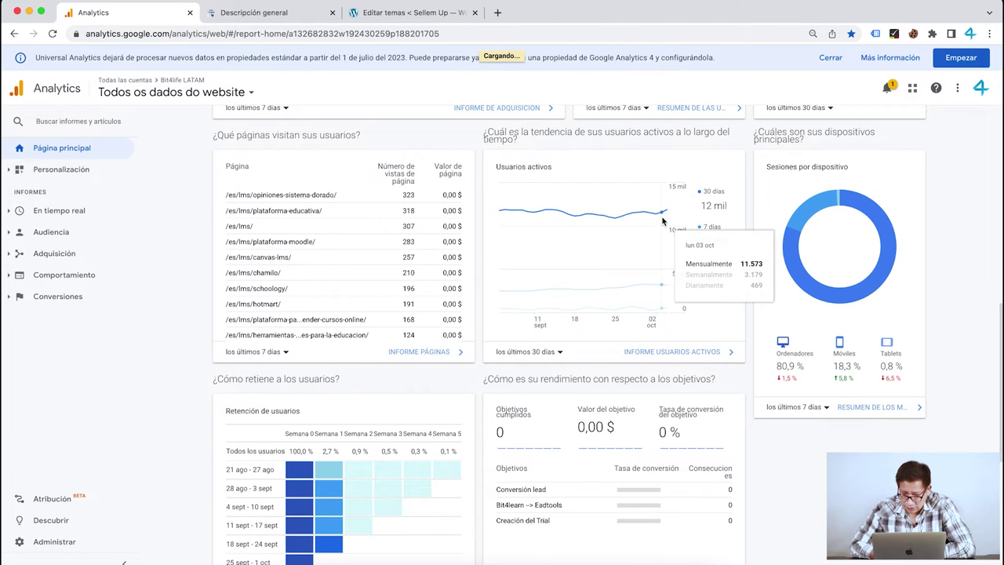
scroll(663, 222, down, 5)
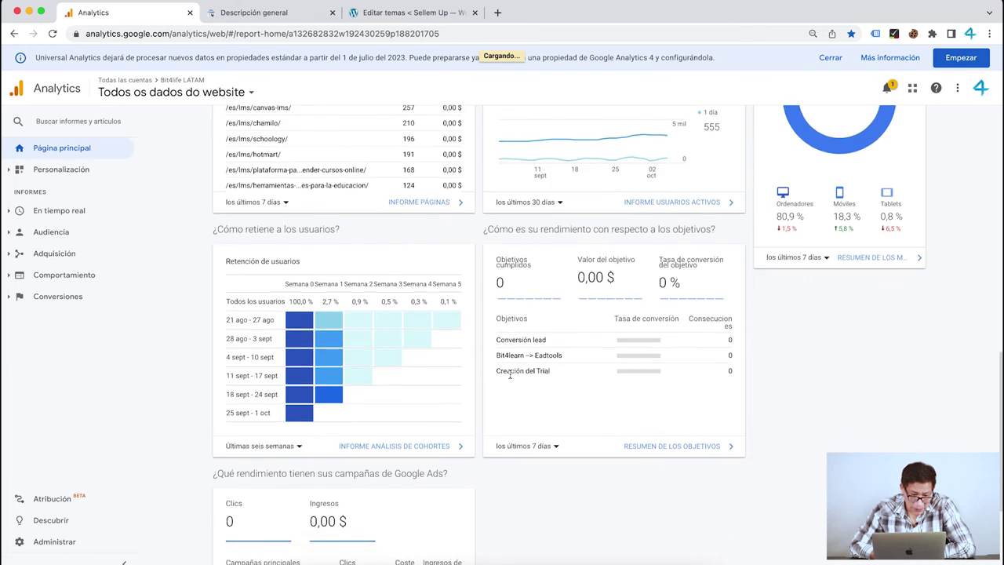
scroll(353, 227, up, 12)
Step: Open the Flujo del comportamiento report and examine through-traffic and drop-offs for the main starting pages
click(31, 257)
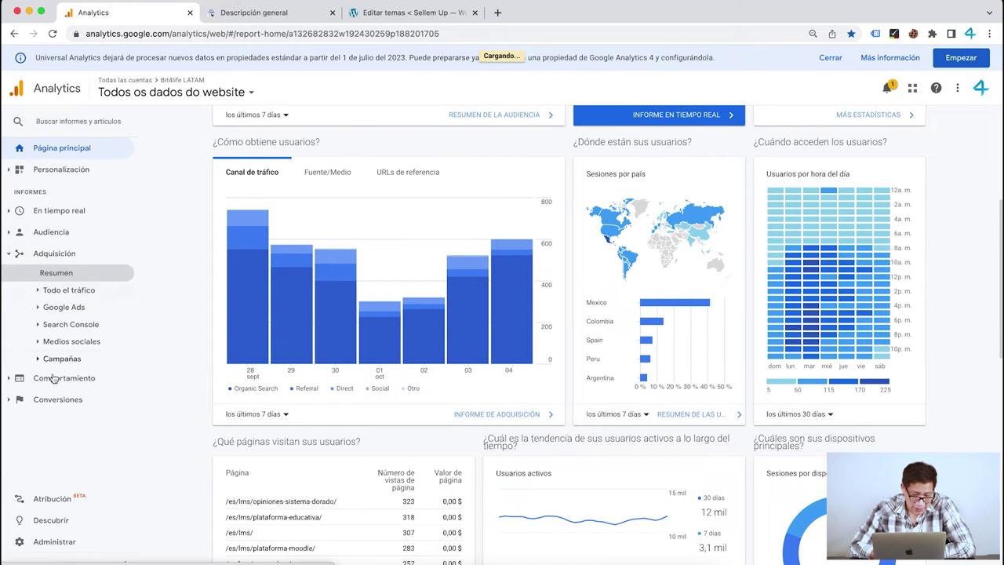
click(51, 379)
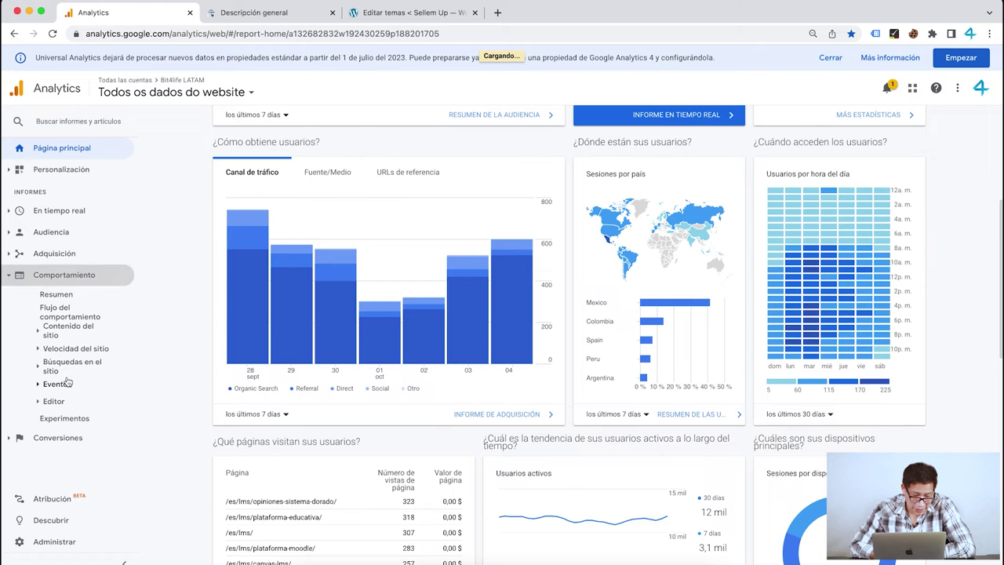
click(59, 313)
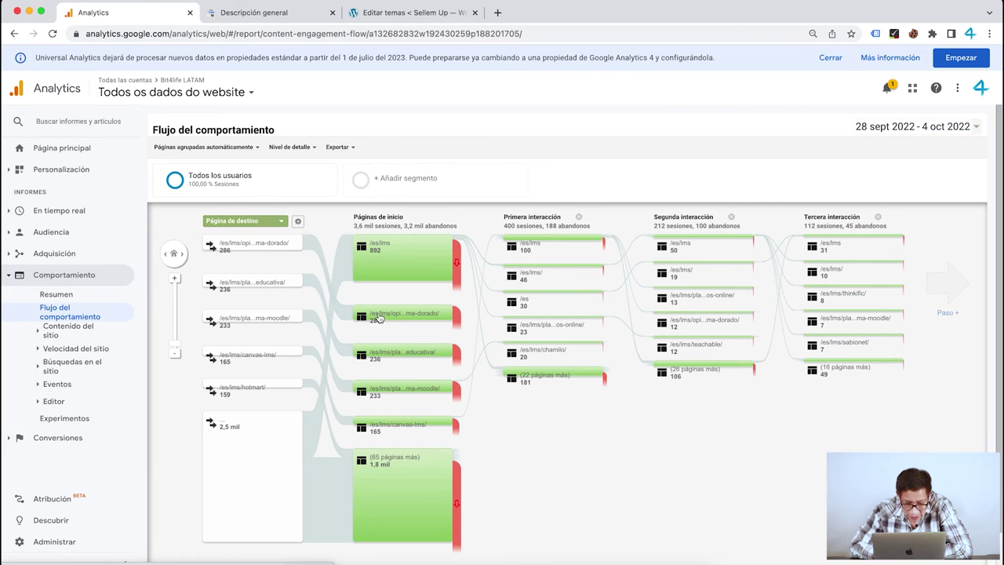
mouse_move(386, 322)
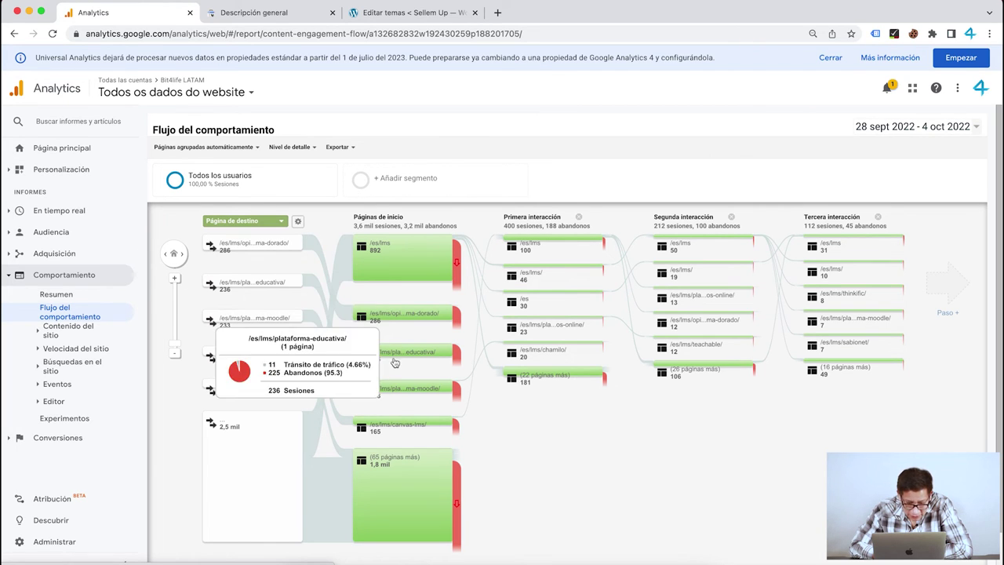
mouse_move(390, 399)
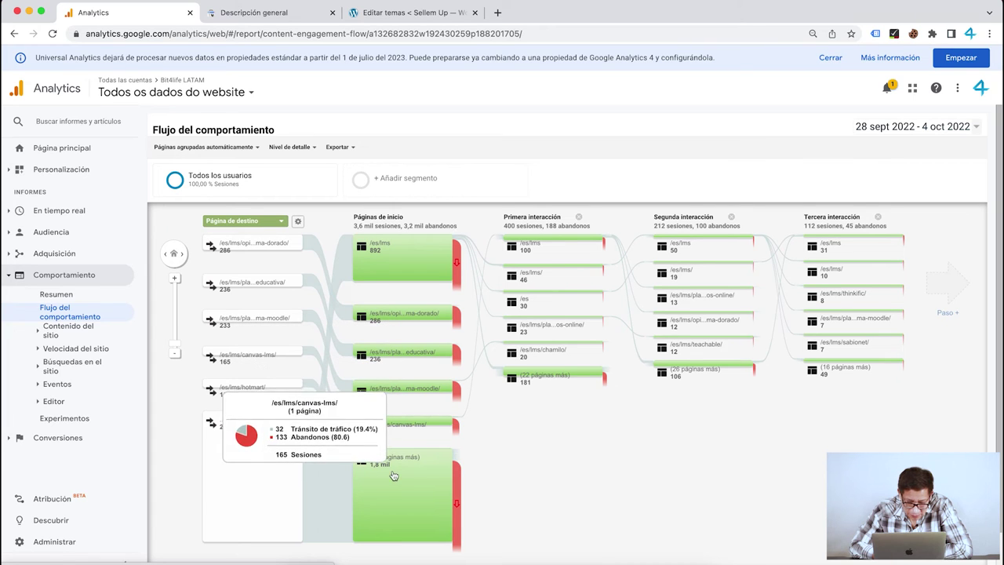
mouse_move(396, 257)
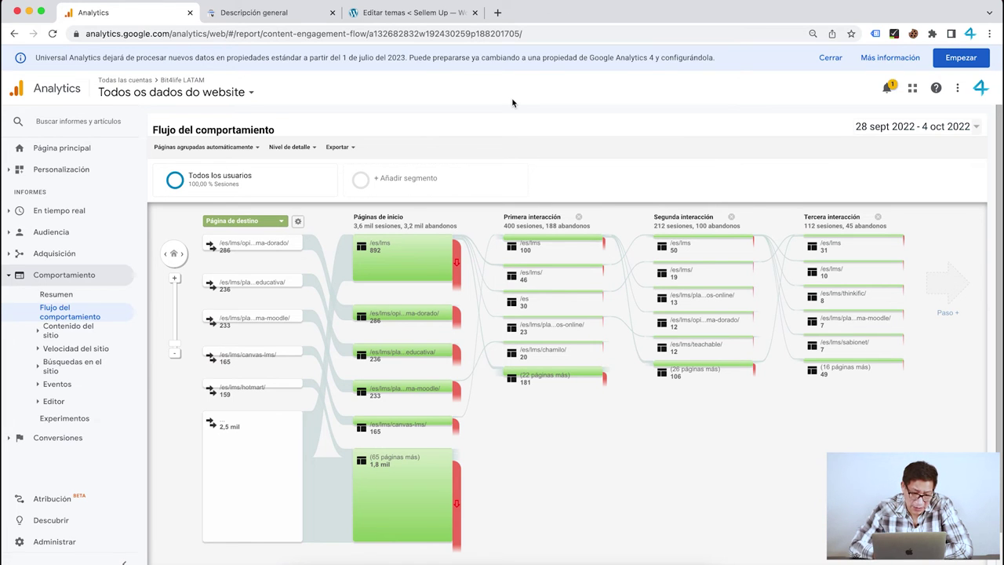
click(261, 14)
click(92, 105)
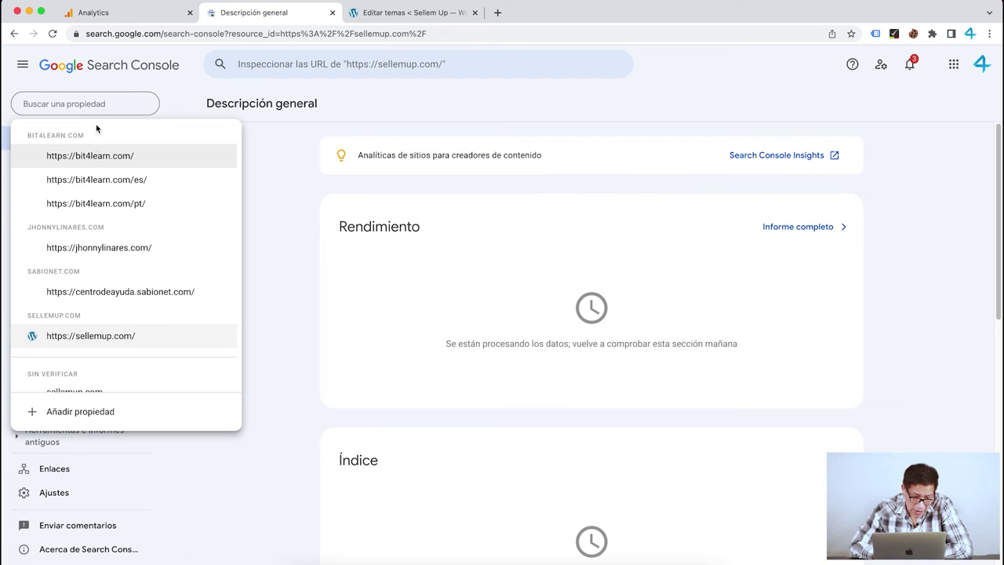
click(124, 185)
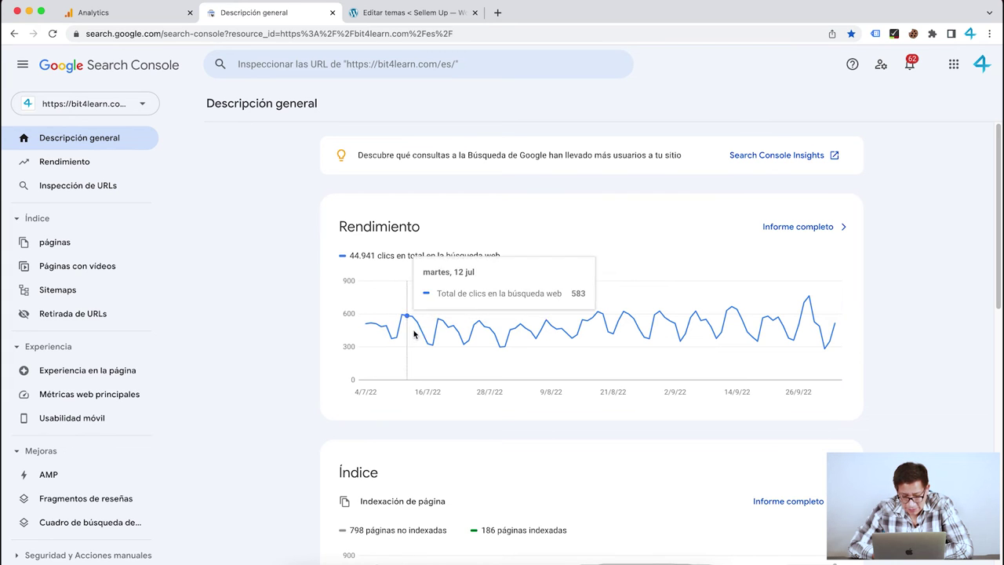
click(66, 165)
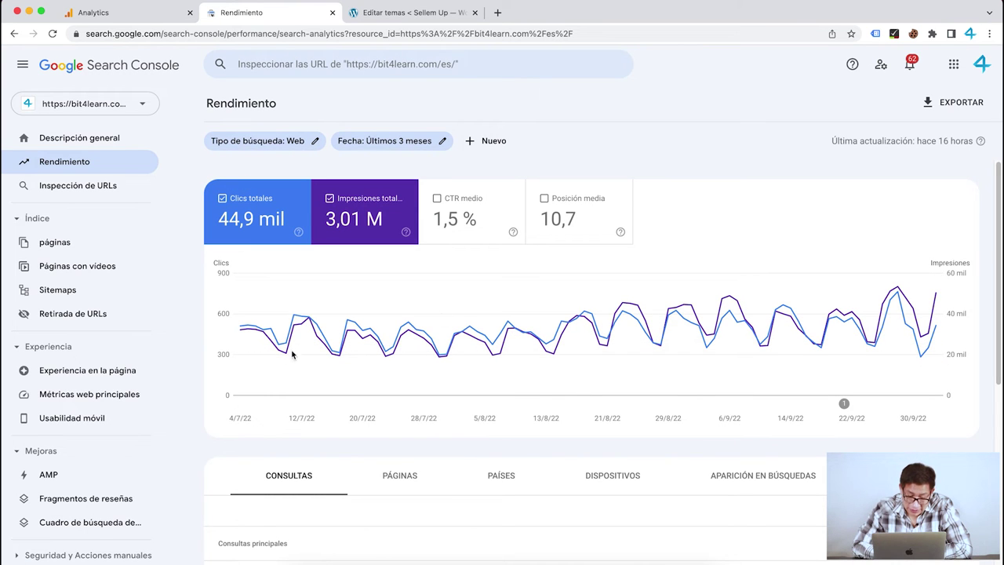
Step: Isolate total impressions in the performance chart by hiding total clicks, and restore the clicks for comparison
click(278, 230)
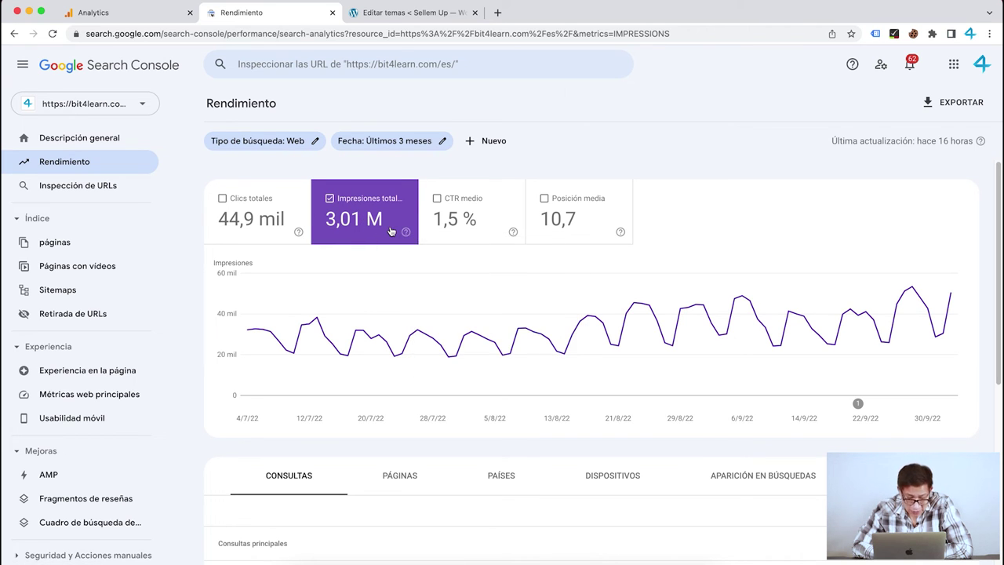
mouse_move(391, 231)
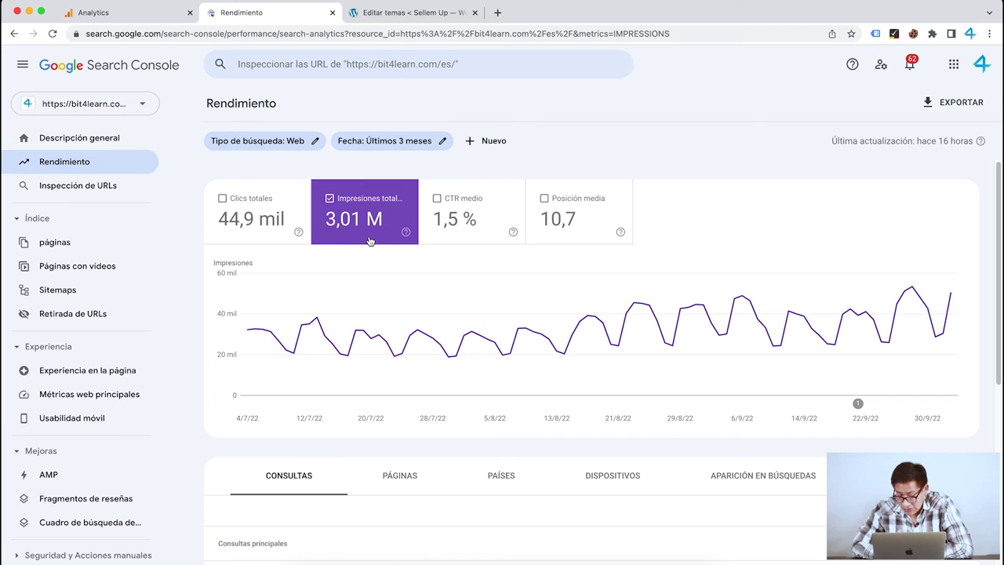
click(236, 230)
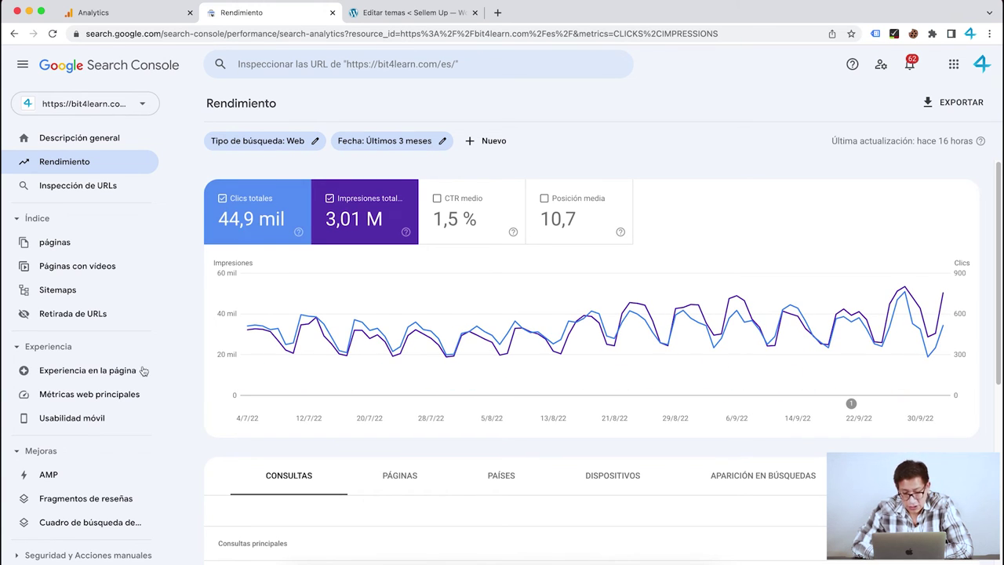
Step: Chart only the average position, without clicks or impressions, and examine the positions of the main search queries
click(565, 209)
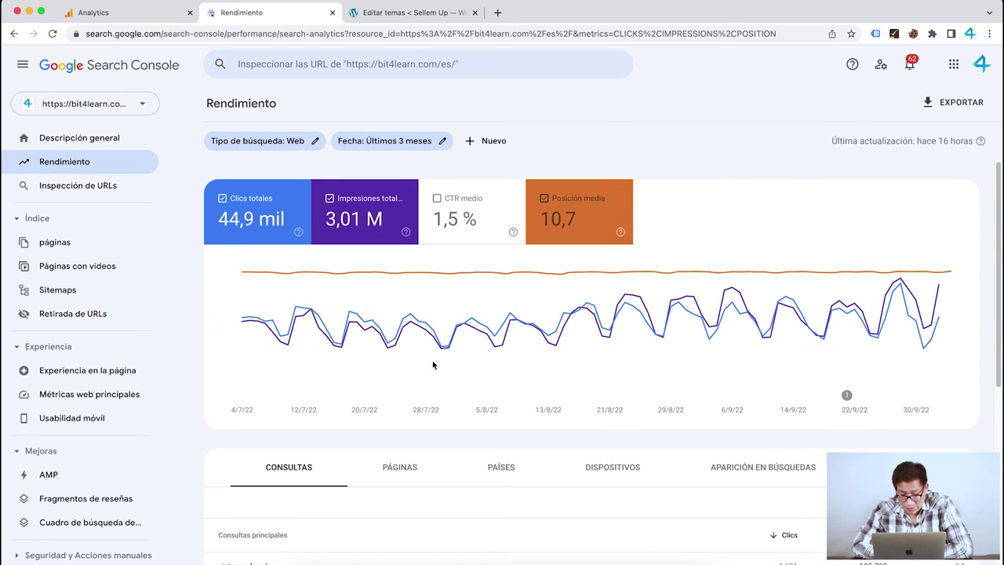
click(350, 212)
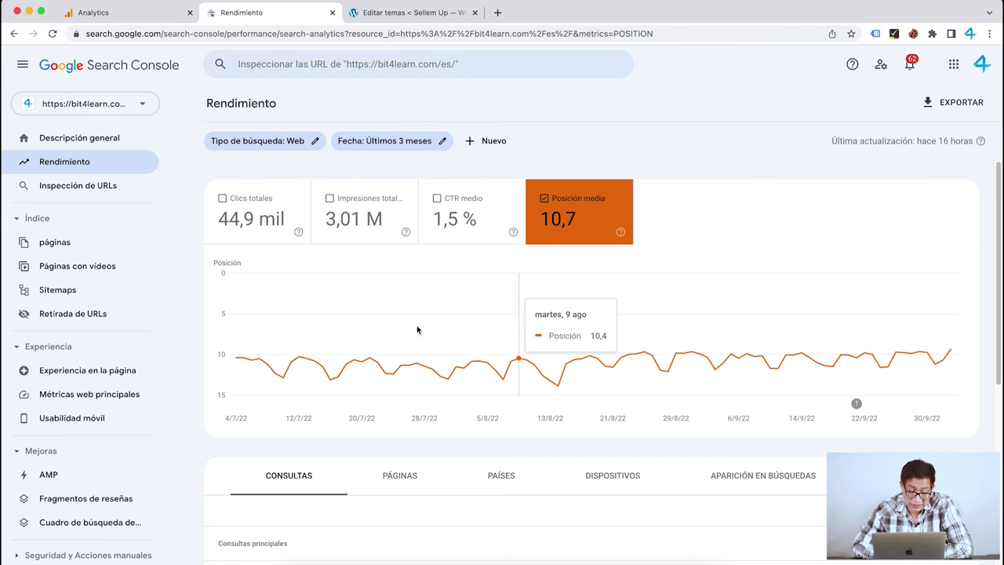
scroll(366, 456, down, 5)
scroll(366, 458, up, 2)
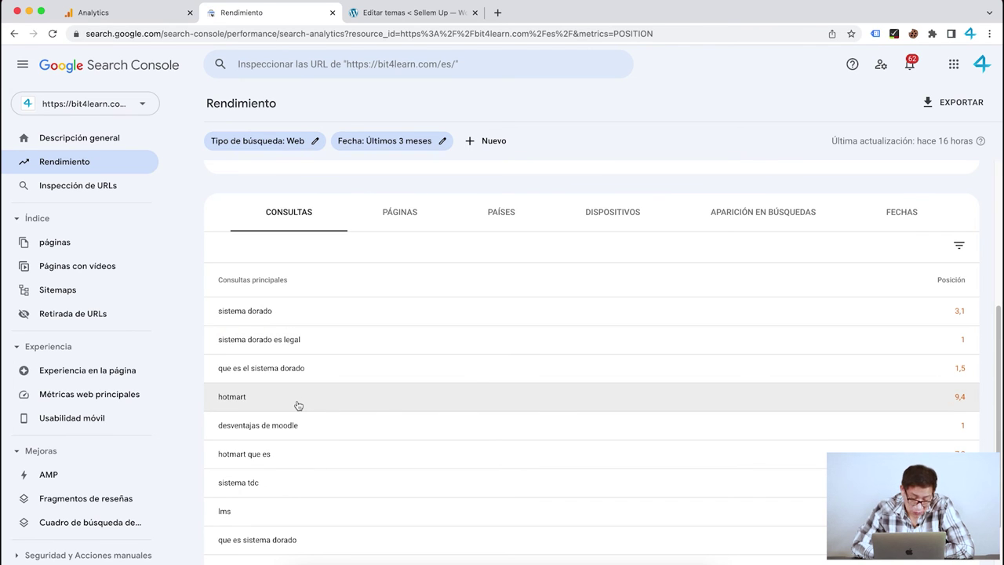
scroll(283, 491, down, 1)
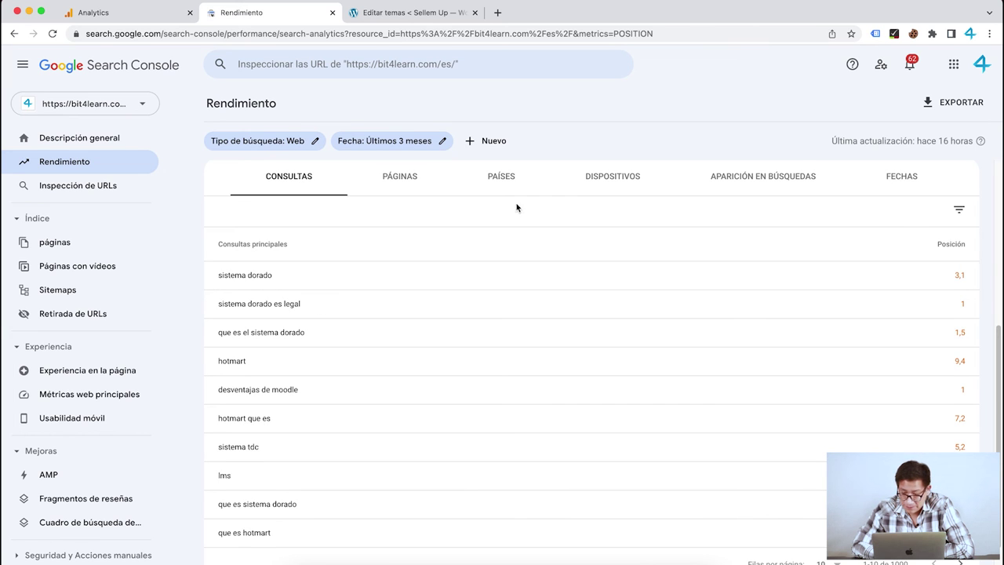
Step: Add total impressions to the average position and examine both metrics for the main search queries
scroll(385, 376, up, 3)
scroll(381, 386, up, 5)
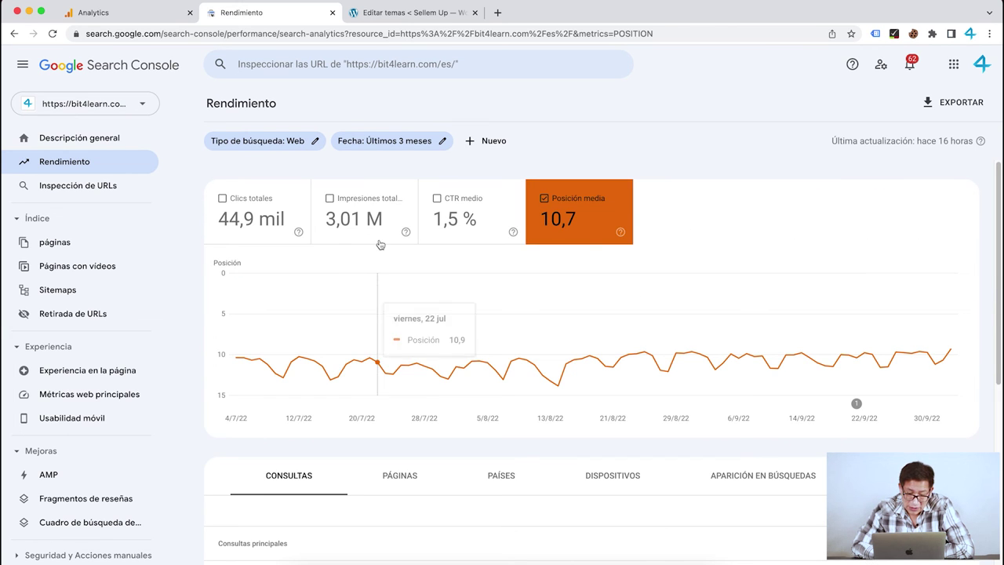
click(369, 222)
scroll(394, 351, down, 5)
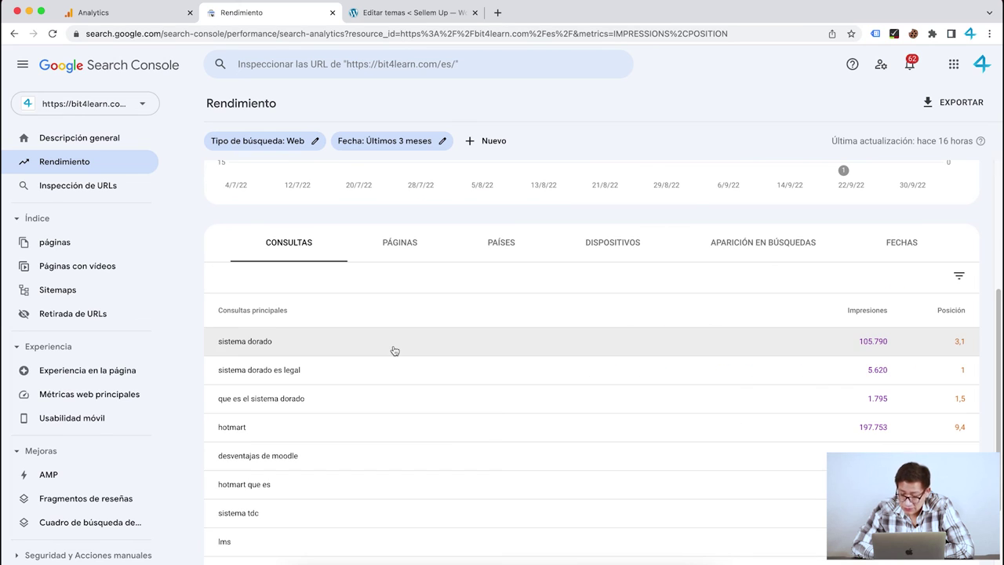